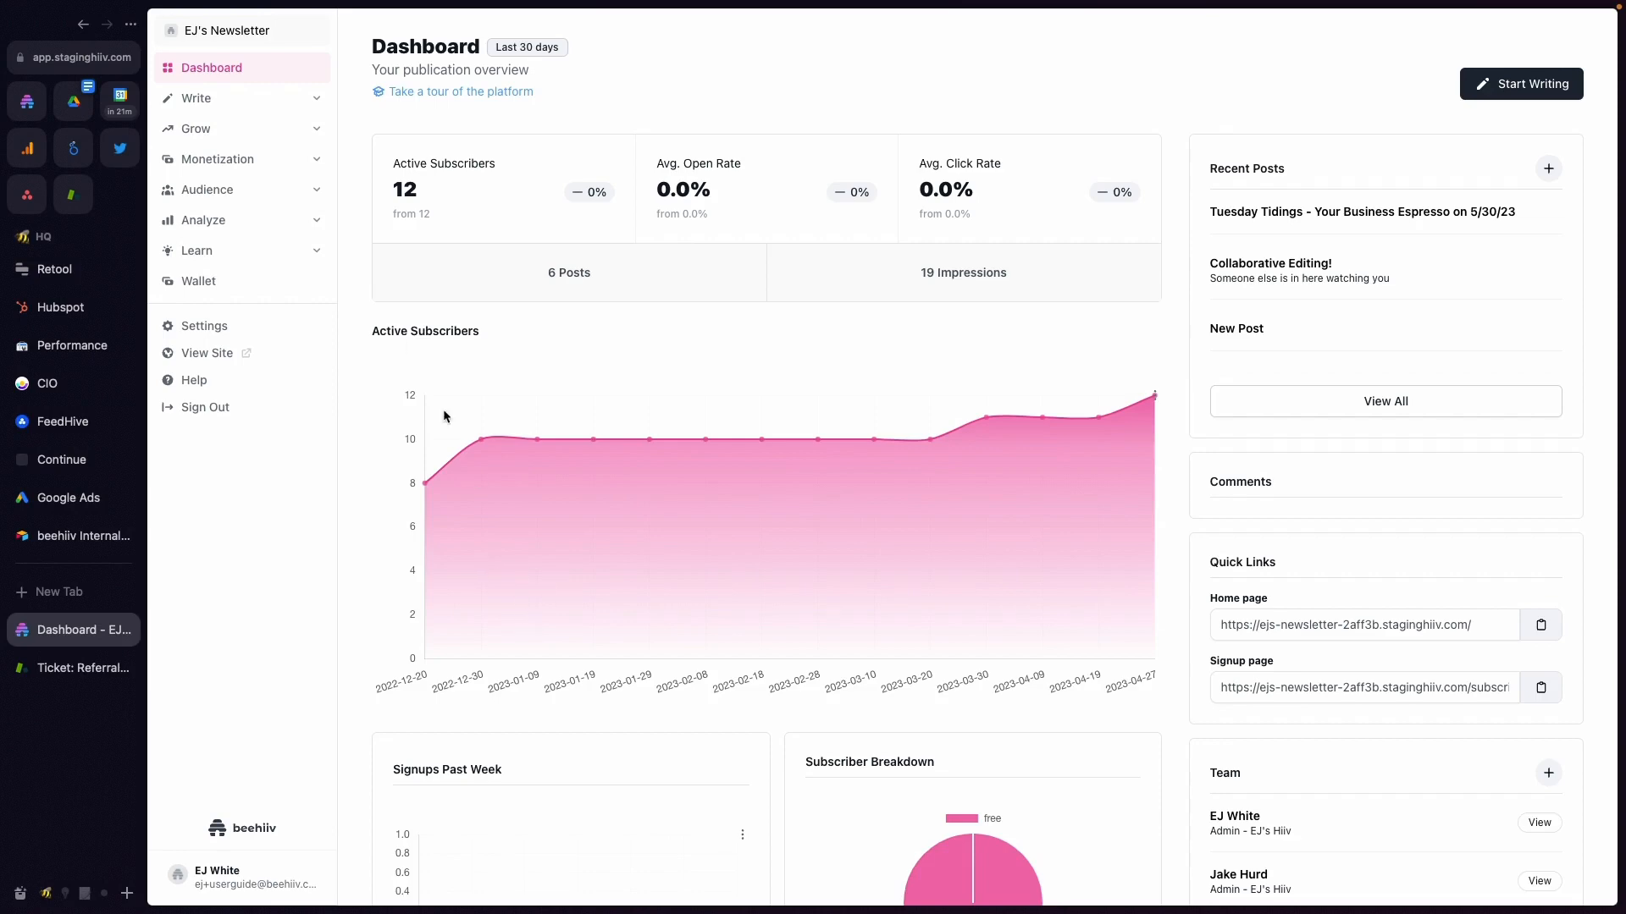
- Open the draft post "Tuesday Tidings - Your Business Espresso on 5/30/23" for editing
{"action": "left_click", "coordinate": [245, 103]}
{"action": "left_click", "coordinate": [228, 127]}
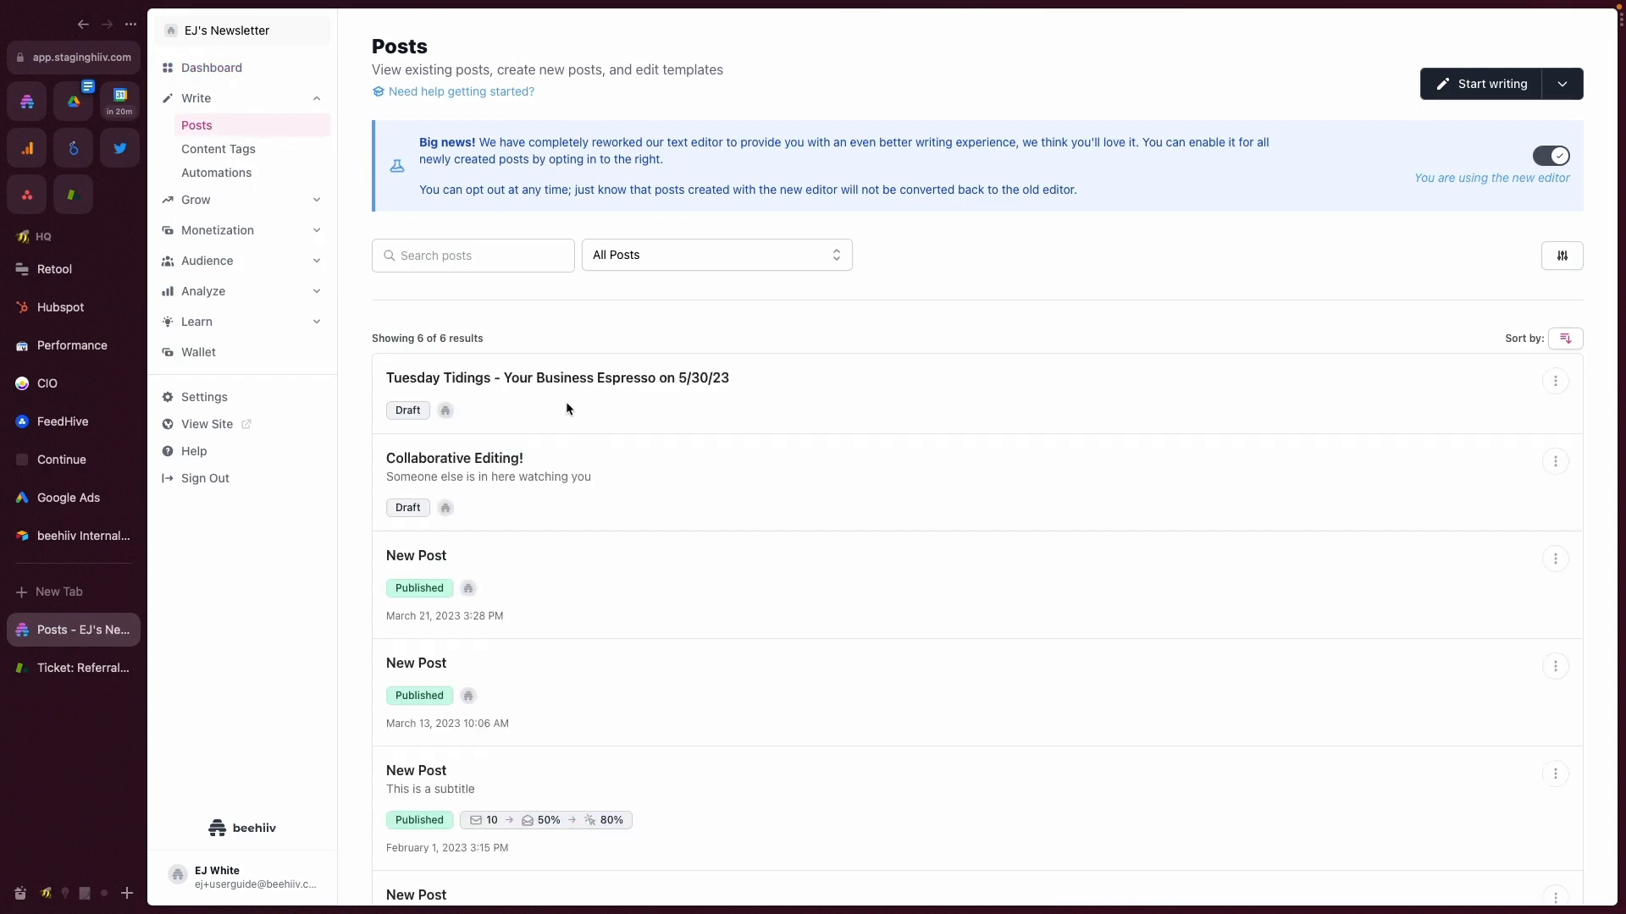
{"action": "left_click", "coordinate": [525, 378]}
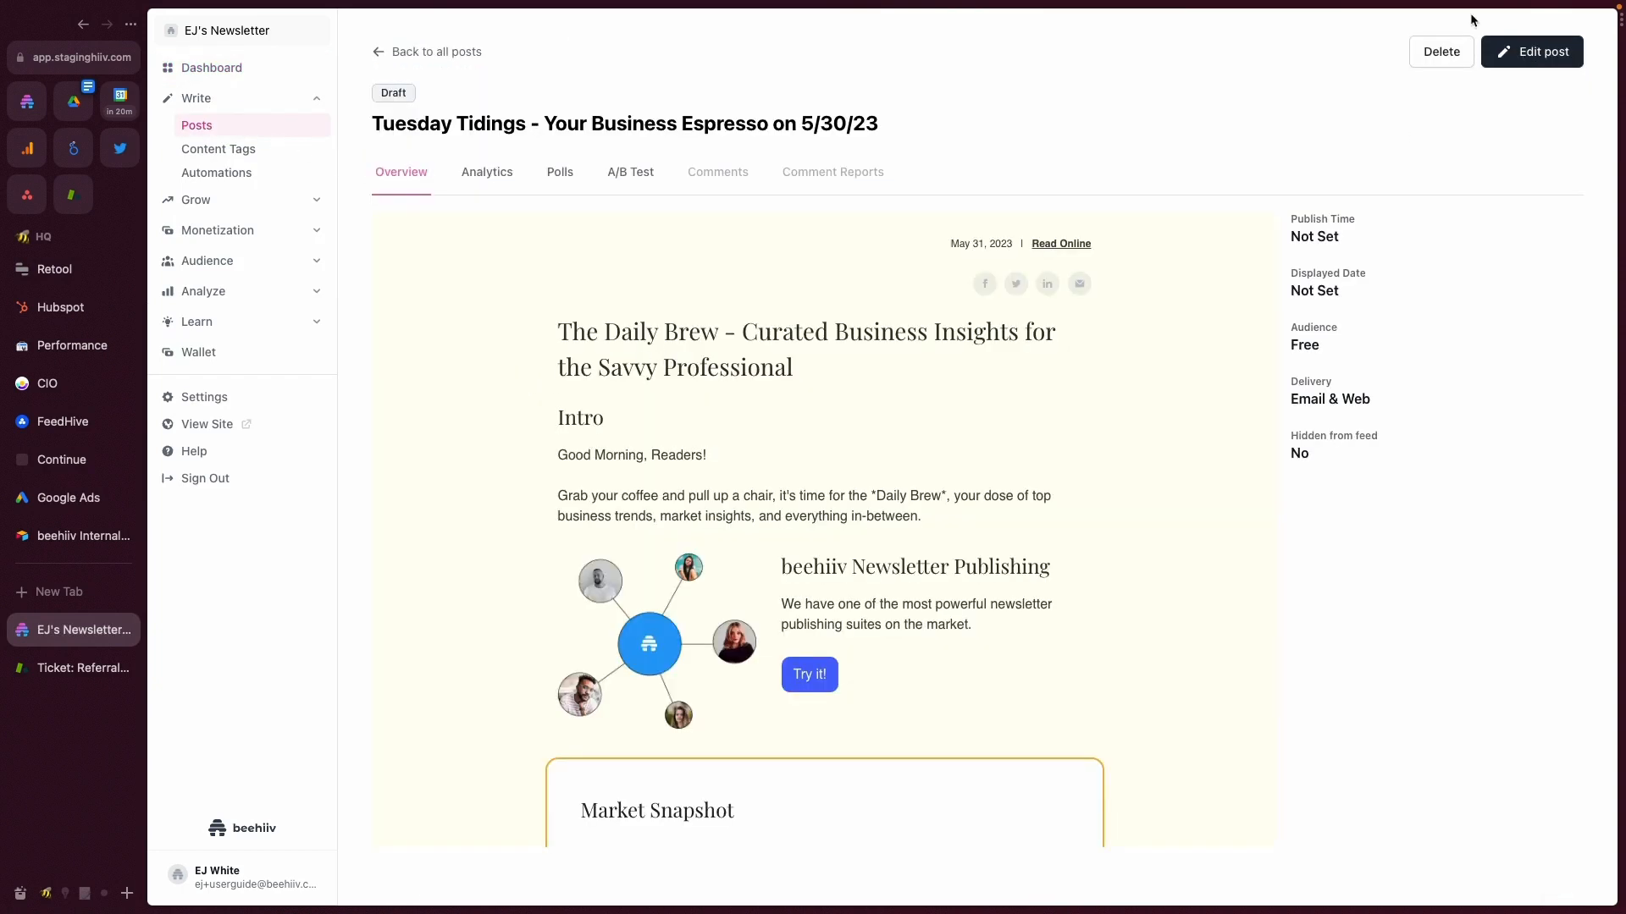
{"action": "left_click", "coordinate": [1535, 51]}
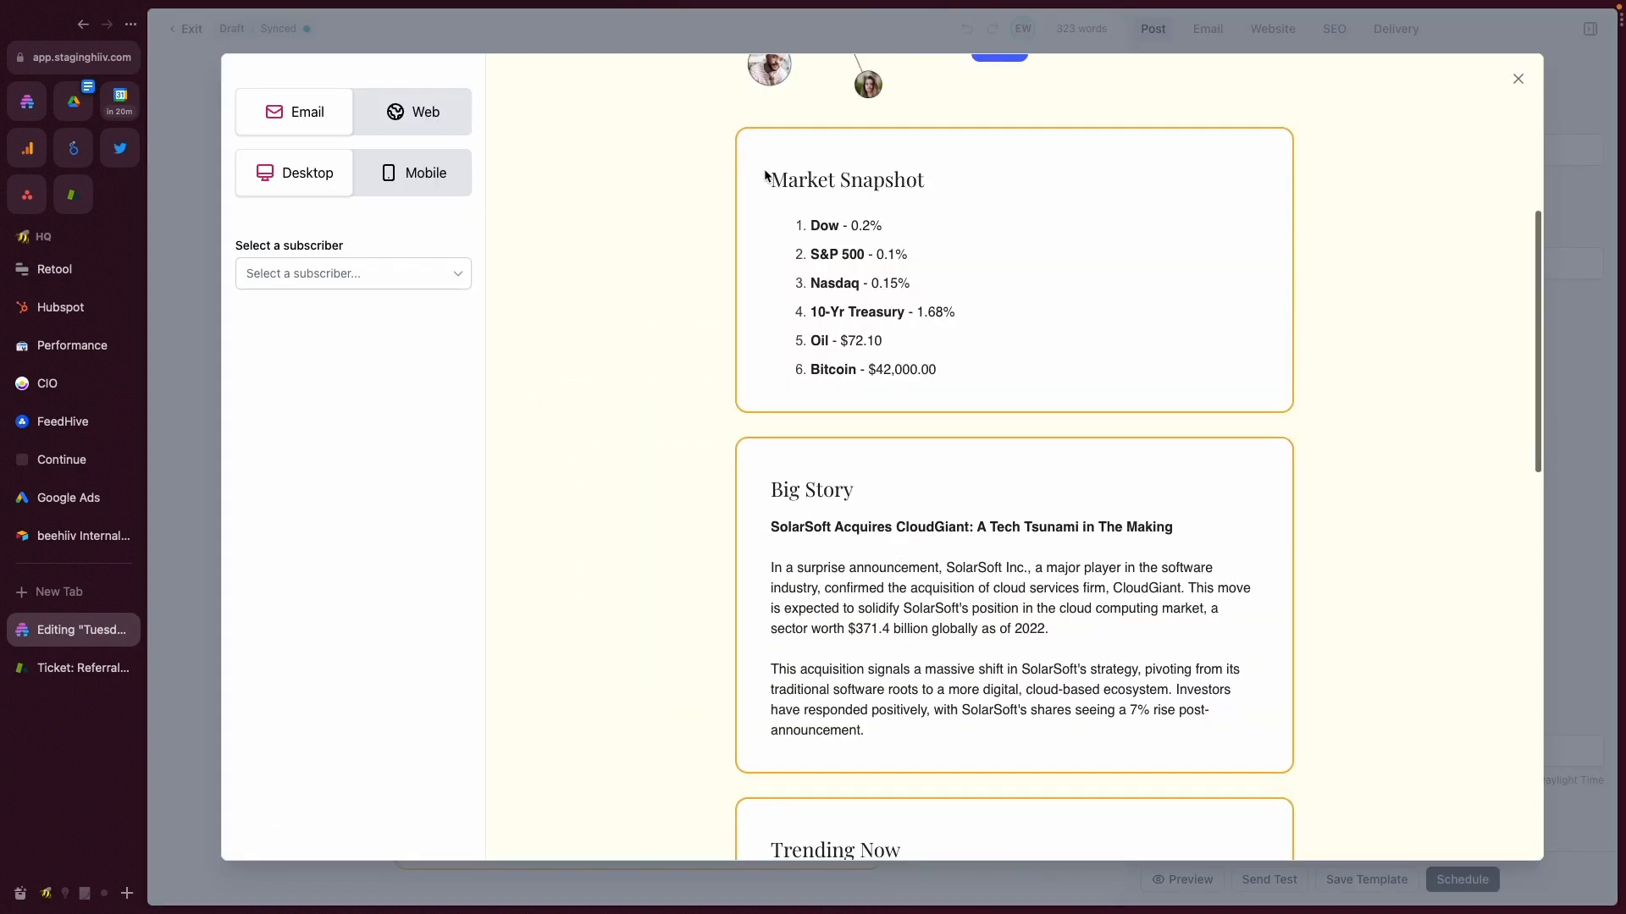
- Preview the post as an email and examine the styling of its bordered sections, from Market Snapshot to Startup Spotlight
{"action": "left_click_drag", "start_coordinate": [767, 174], "coordinate": [907, 297]}
{"action": "left_click_drag", "start_coordinate": [980, 392], "coordinate": [805, 171]}
{"action": "left_click", "coordinate": [786, 146]}
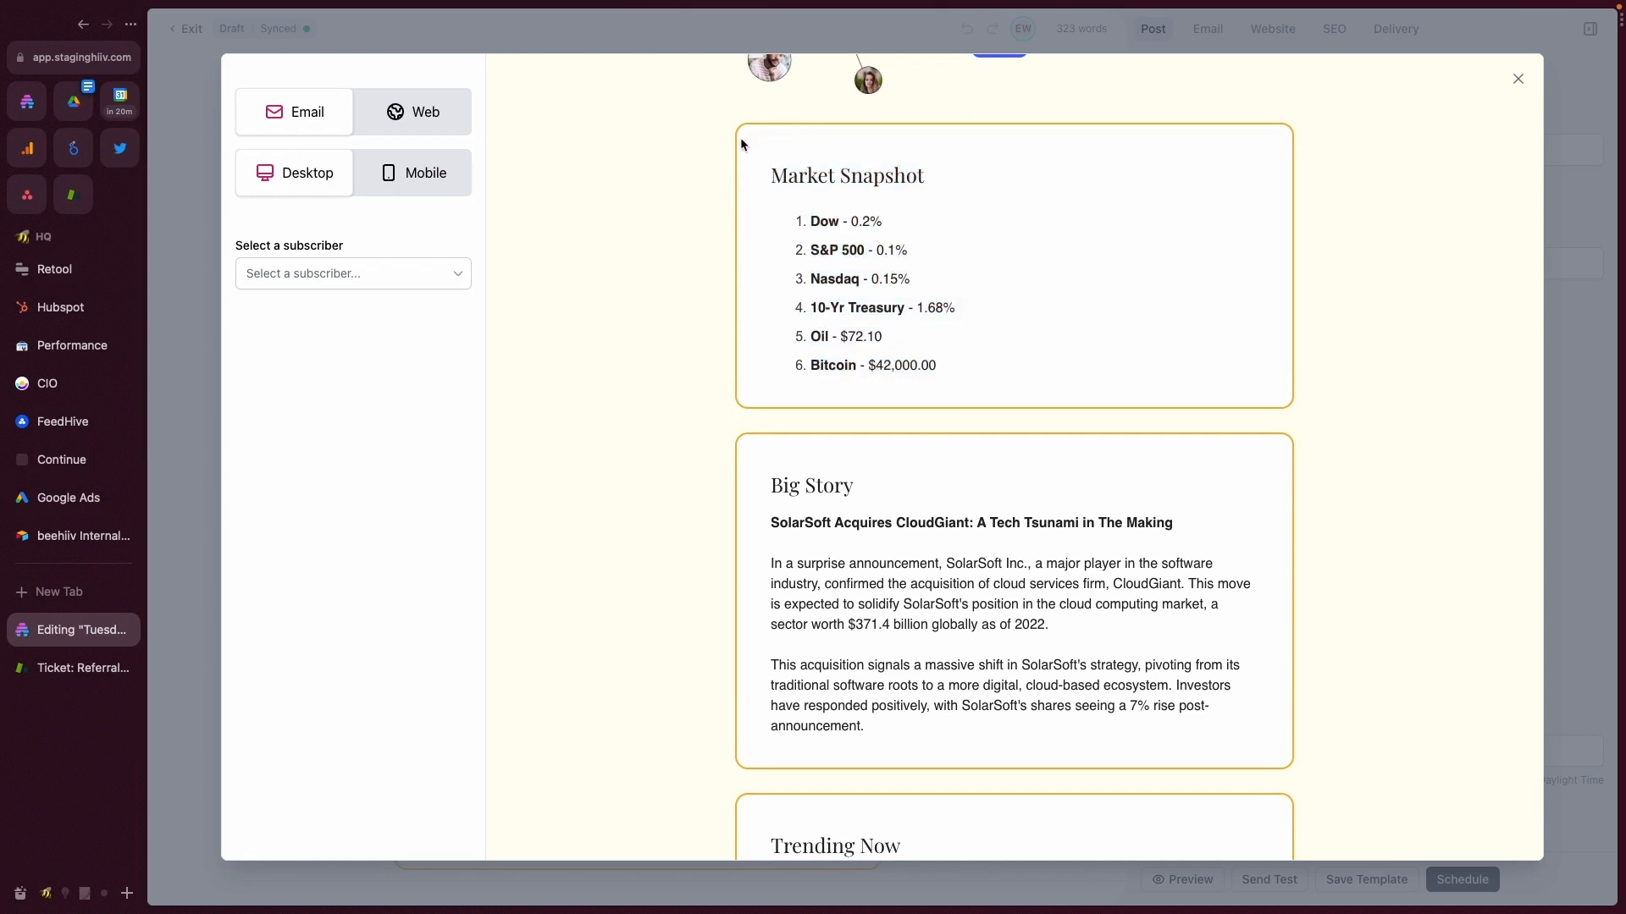
{"action": "left_click_drag", "start_coordinate": [1265, 196], "coordinate": [1254, 133]}
{"action": "left_click", "coordinate": [1028, 241]}
{"action": "scroll", "coordinate": [666, 221], "scroll_direction": "up", "scroll_amount": 3}
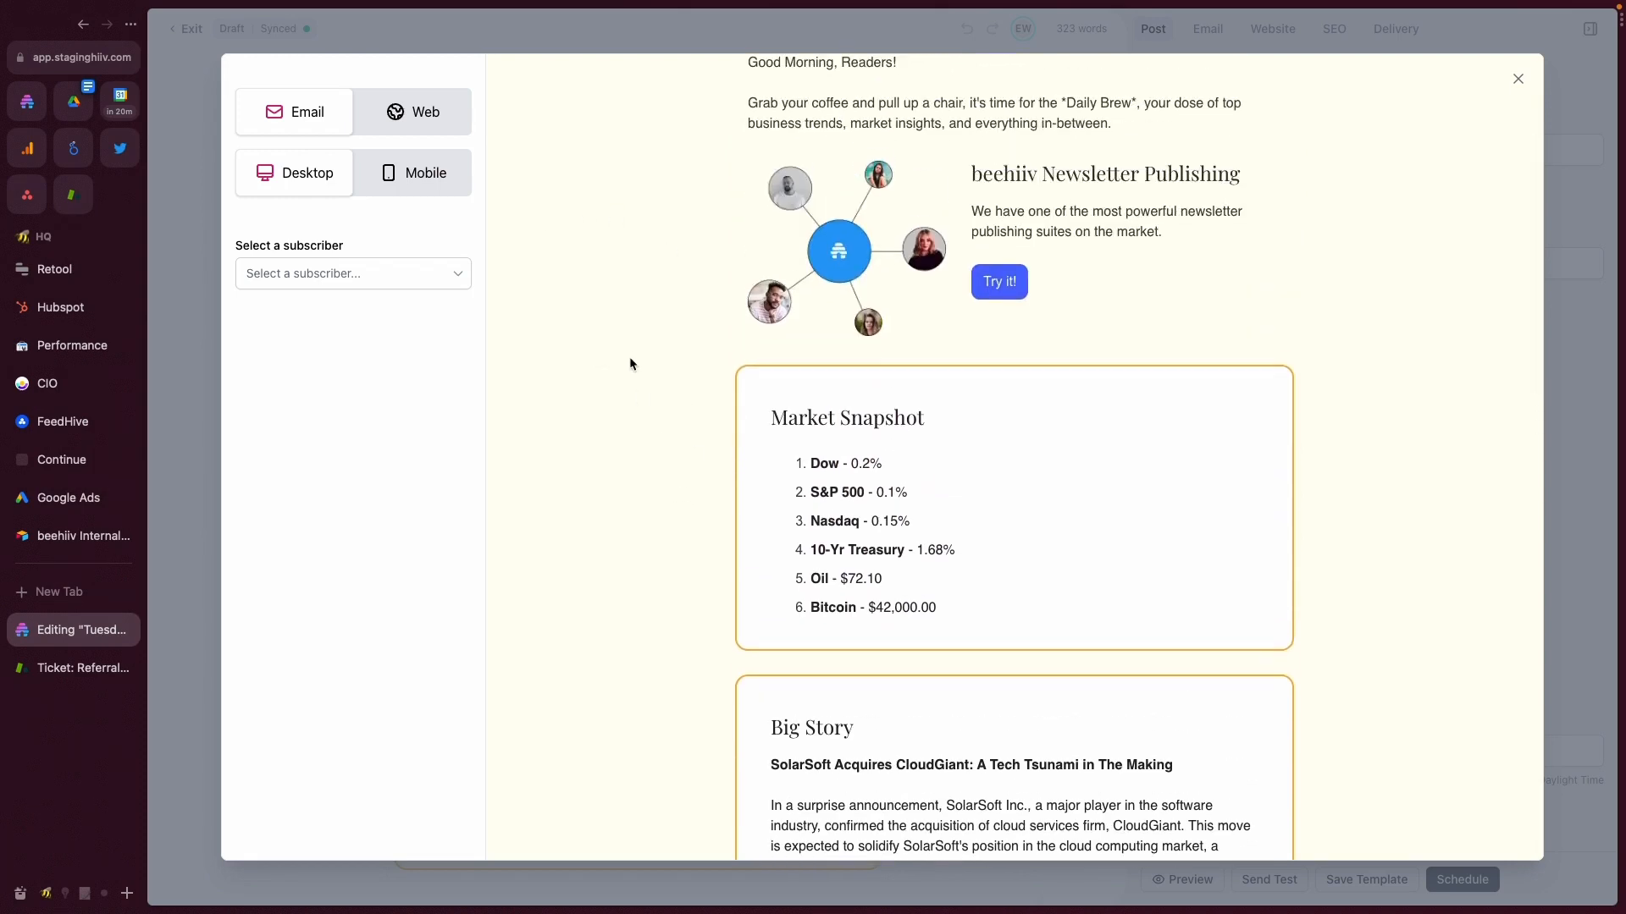
{"action": "scroll", "coordinate": [770, 407], "scroll_direction": "down", "scroll_amount": 4}
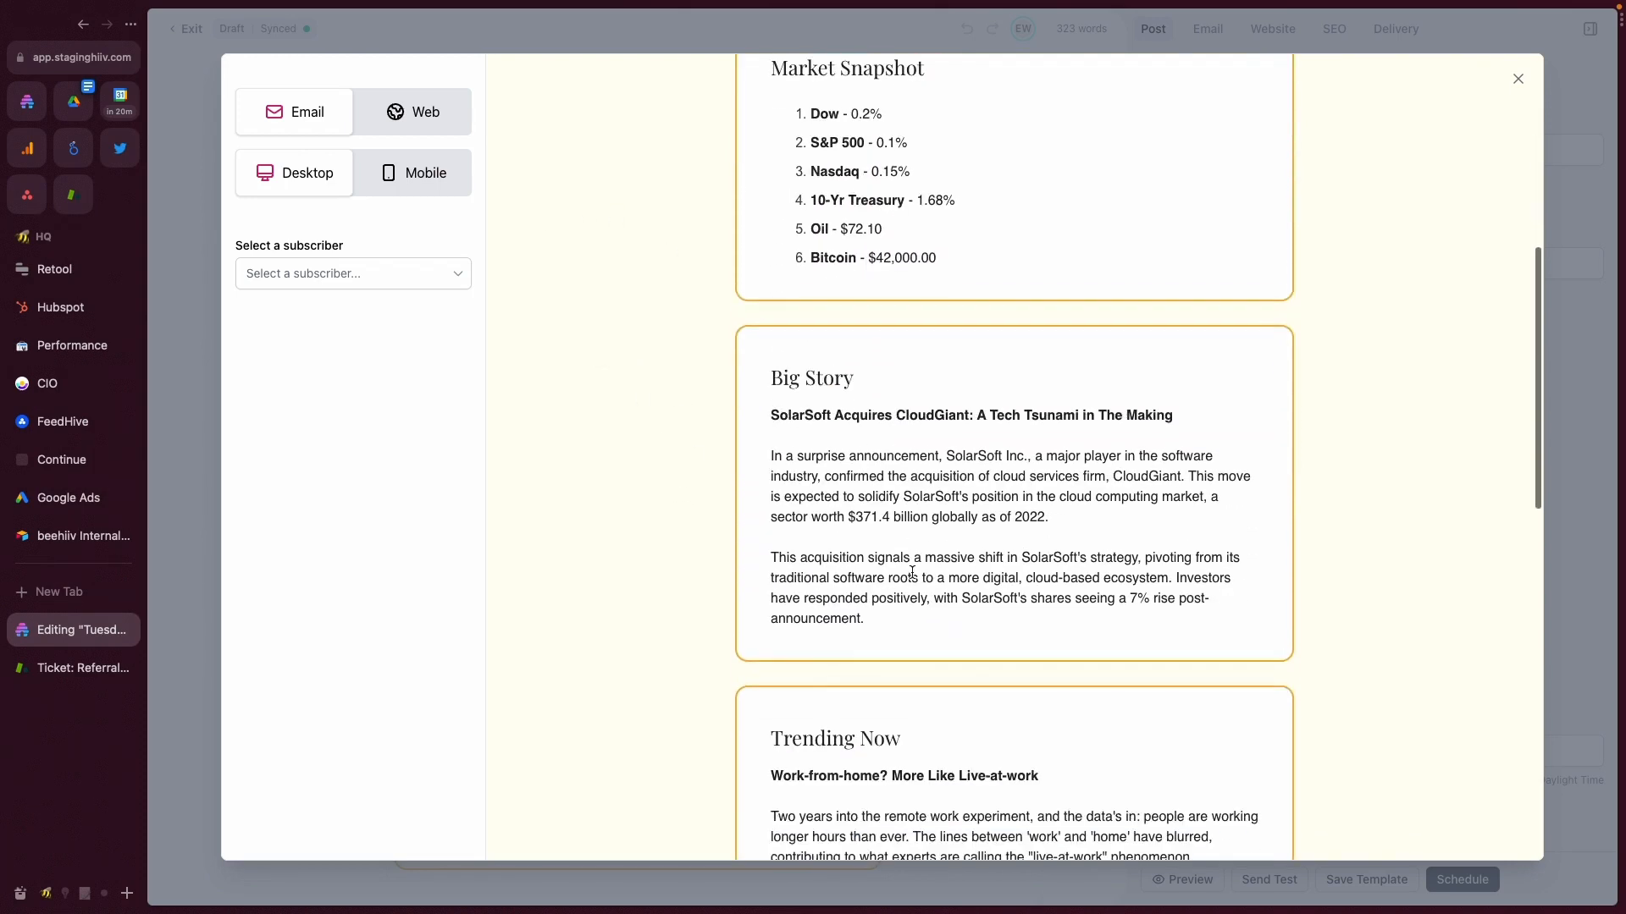
{"action": "scroll", "coordinate": [912, 572], "scroll_direction": "down", "scroll_amount": 2}
{"action": "left_click_drag", "start_coordinate": [777, 195], "coordinate": [887, 448]}
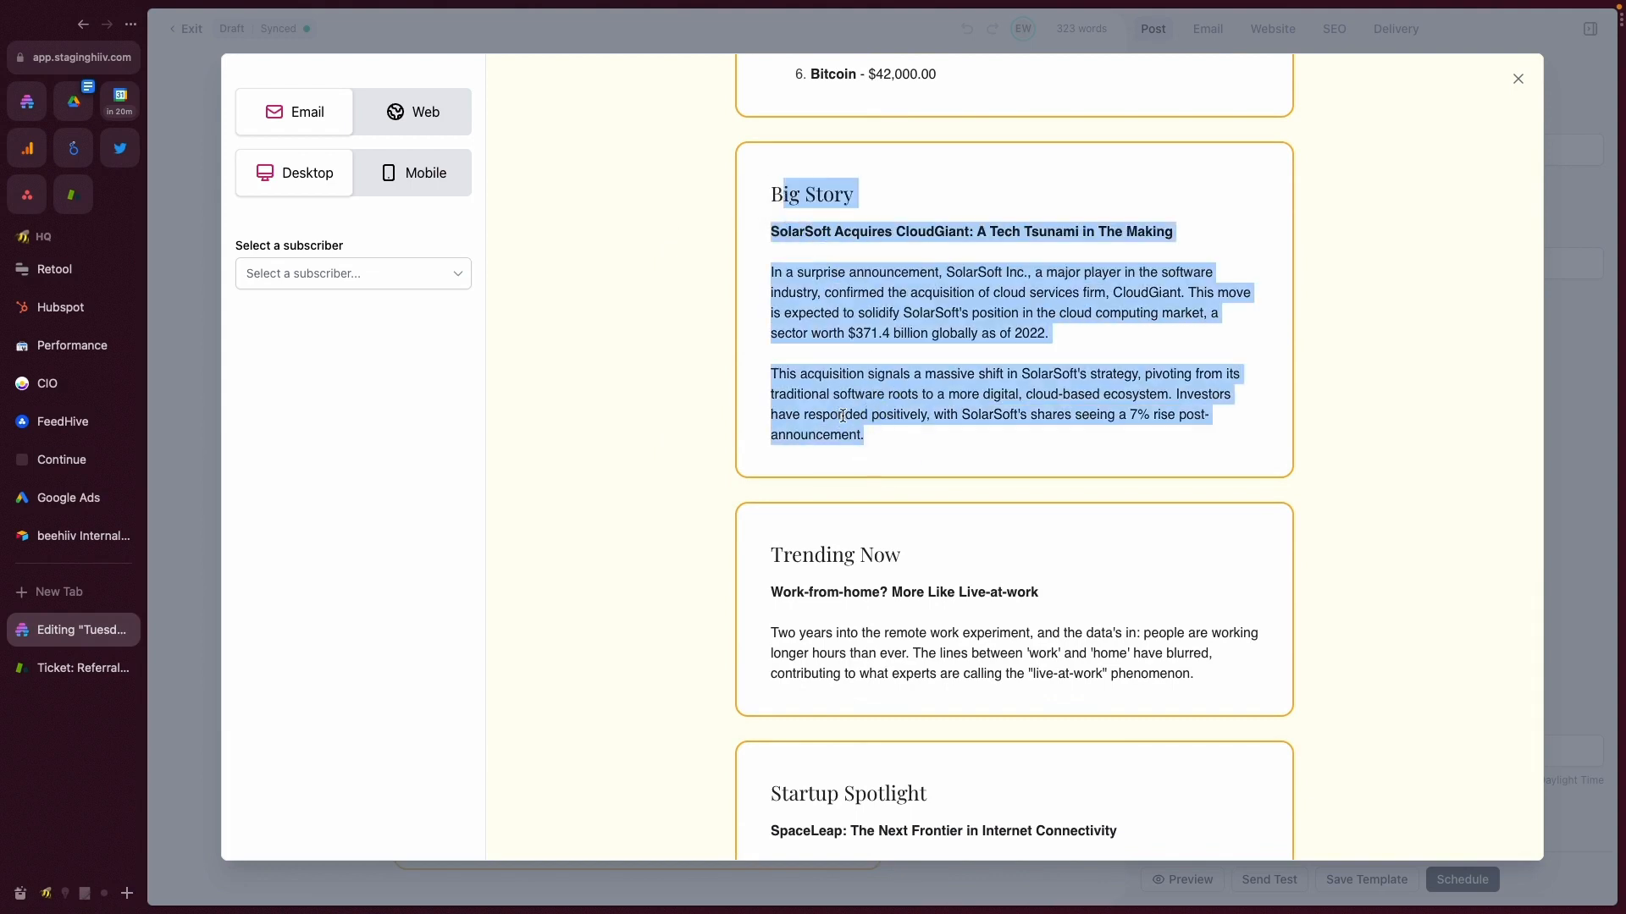
{"action": "scroll", "coordinate": [831, 362], "scroll_direction": "down", "scroll_amount": 2}
{"action": "triple_click", "coordinate": [777, 403]}
{"action": "left_click", "coordinate": [835, 454]}
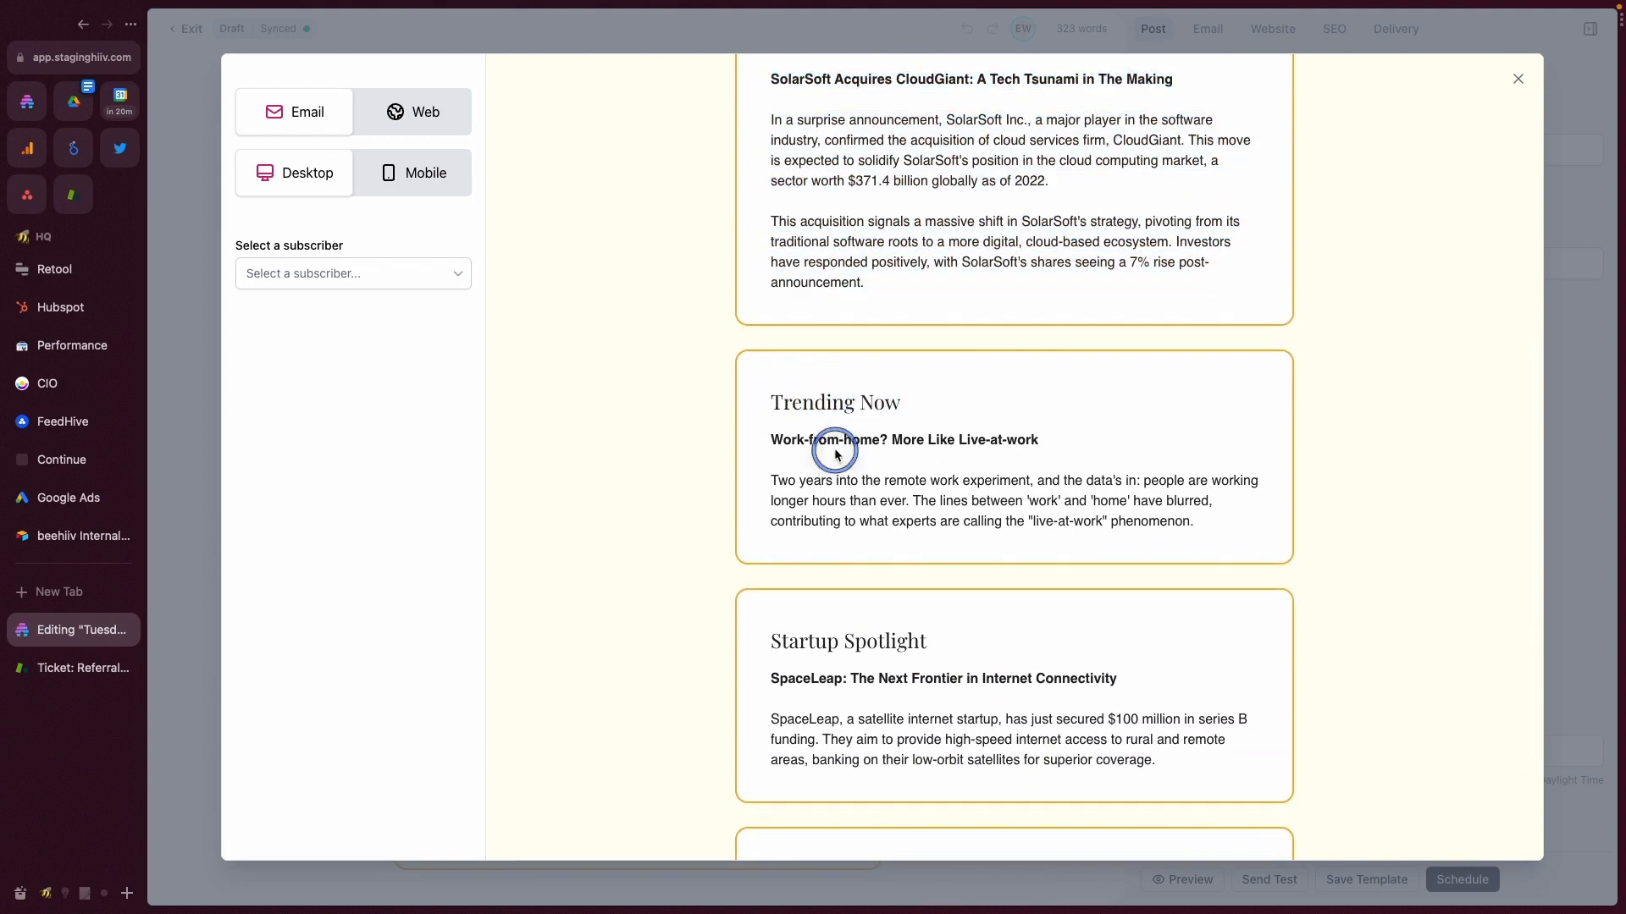
{"action": "left_click", "coordinate": [1517, 78]}
- Ungroup the Market Snapshot section to remove its section container and styling
{"action": "scroll", "coordinate": [426, 375], "scroll_direction": "down", "scroll_amount": 3}
{"action": "left_click_drag", "start_coordinate": [417, 460], "coordinate": [620, 641]}
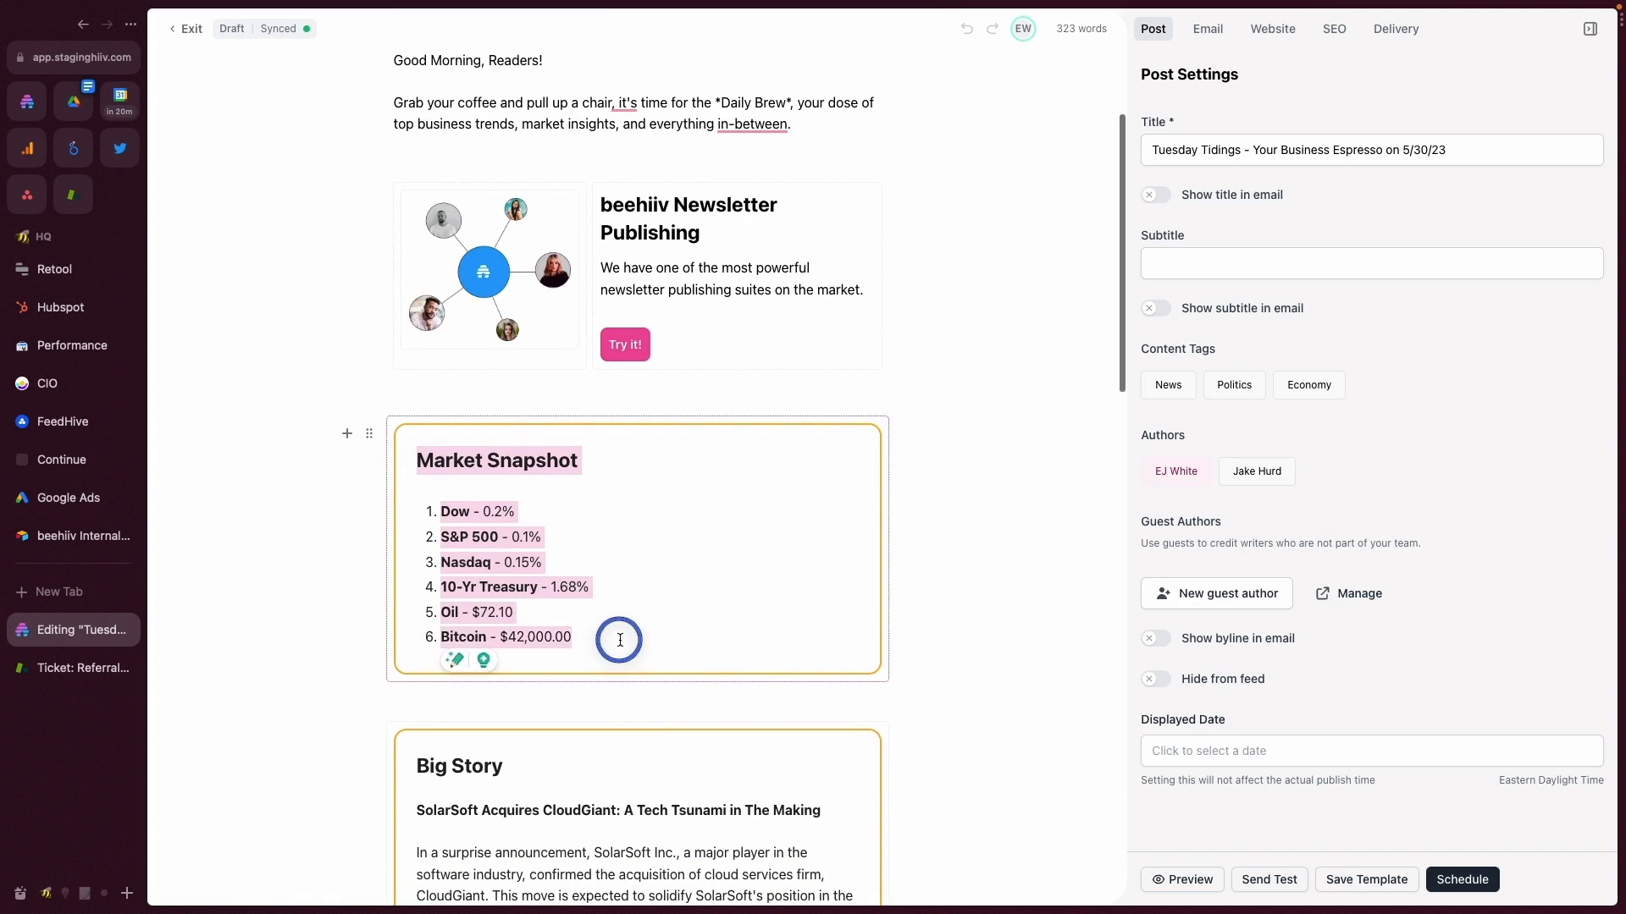
{"action": "left_click", "coordinate": [369, 434]}
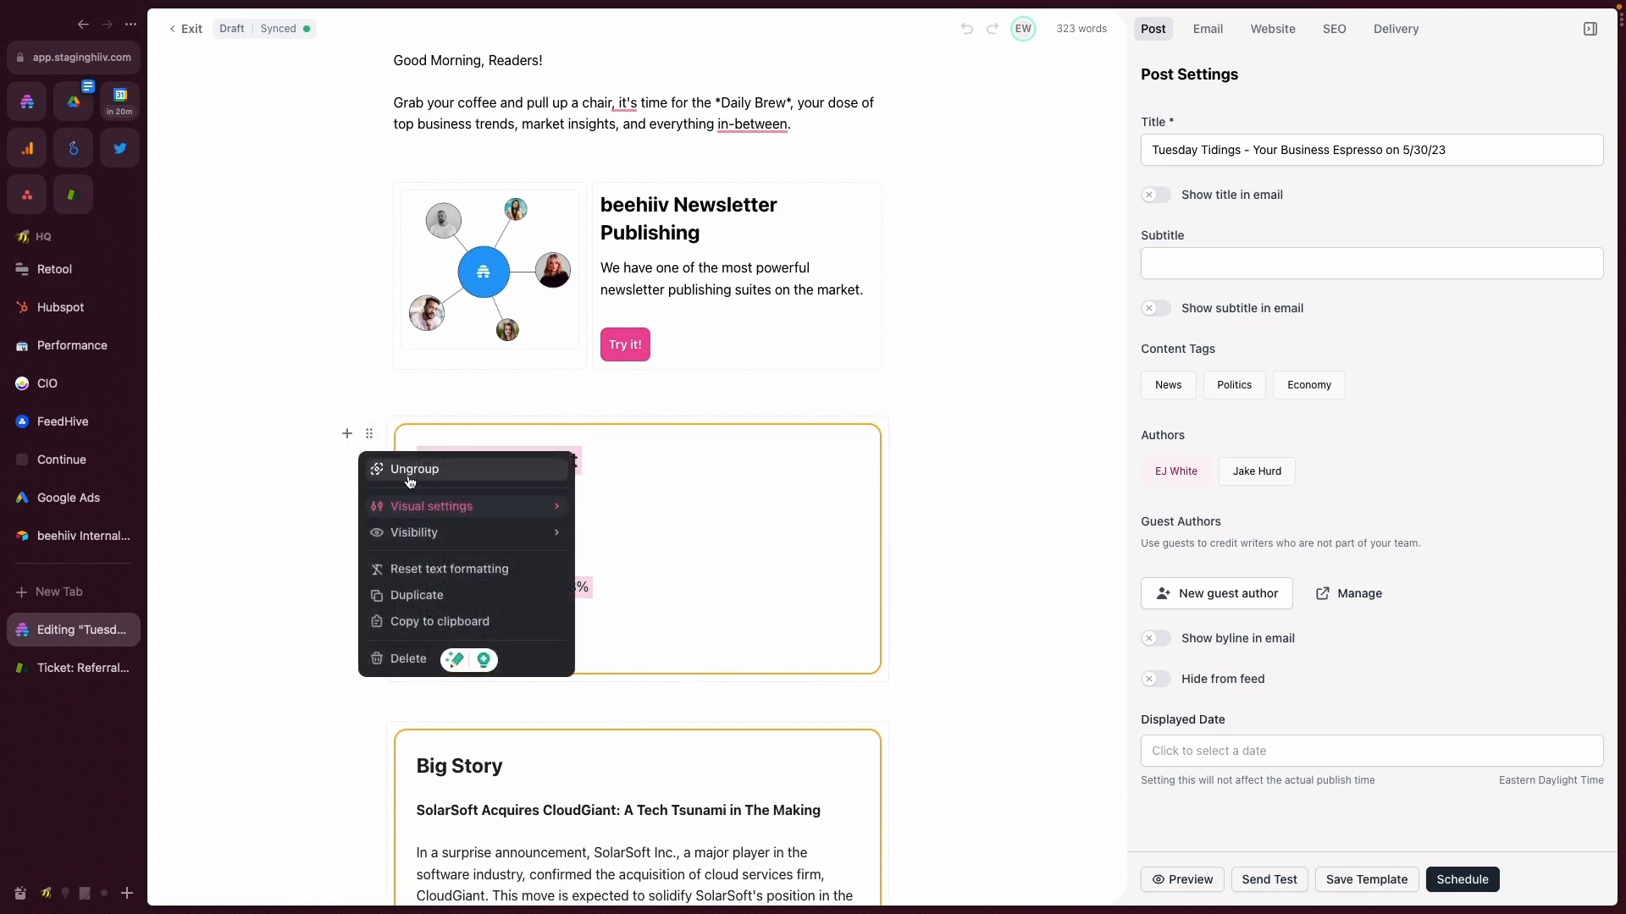
{"action": "left_click", "coordinate": [413, 477]}
{"action": "left_click", "coordinate": [620, 484]}
{"action": "left_click", "coordinate": [536, 557]}
- Group the Market Snapshot heading and its numbered list into one section
{"action": "left_click_drag", "start_coordinate": [536, 558], "coordinate": [384, 418]}
{"action": "left_click", "coordinate": [369, 422]}
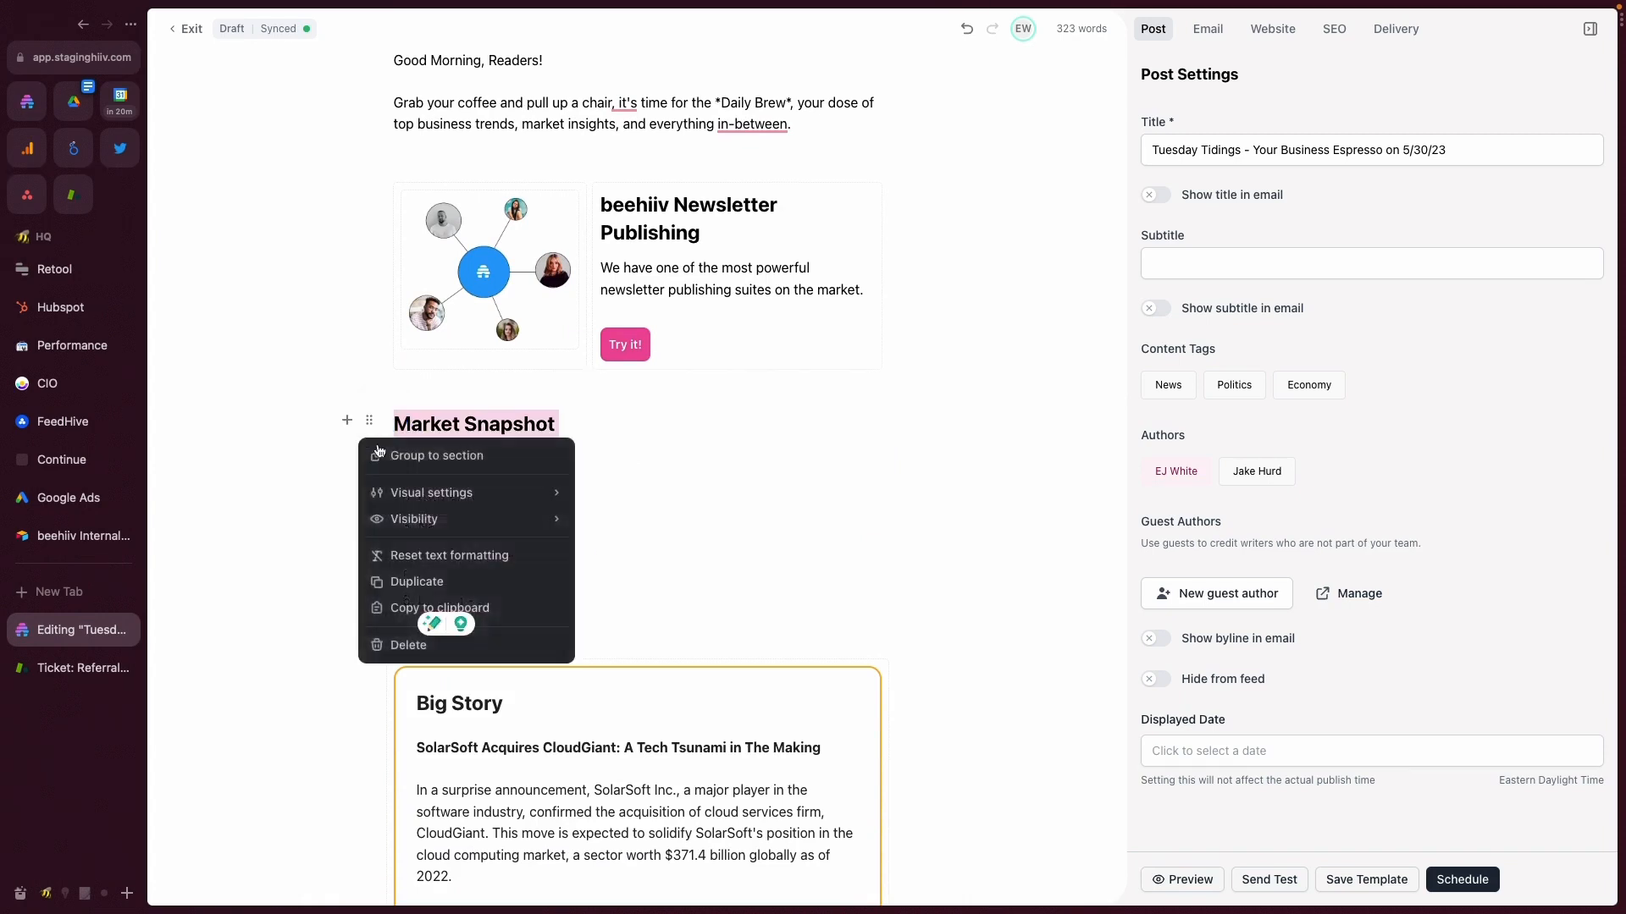
{"action": "left_click", "coordinate": [378, 455]}
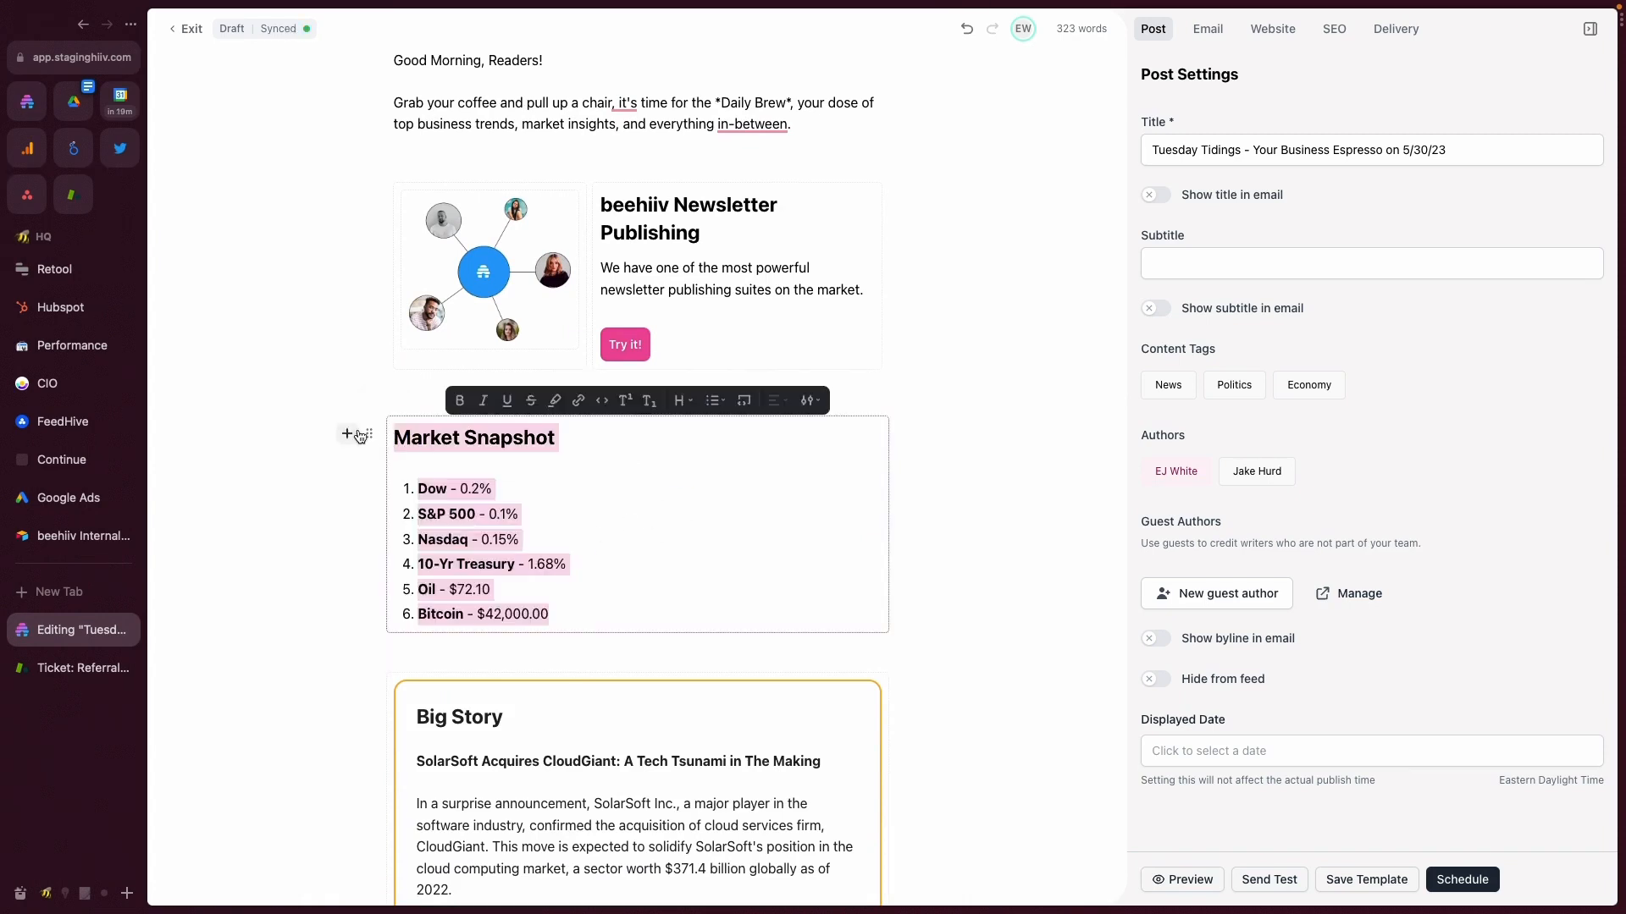
- Set the Market Snapshot section's background color to white
{"action": "left_click", "coordinate": [368, 434]}
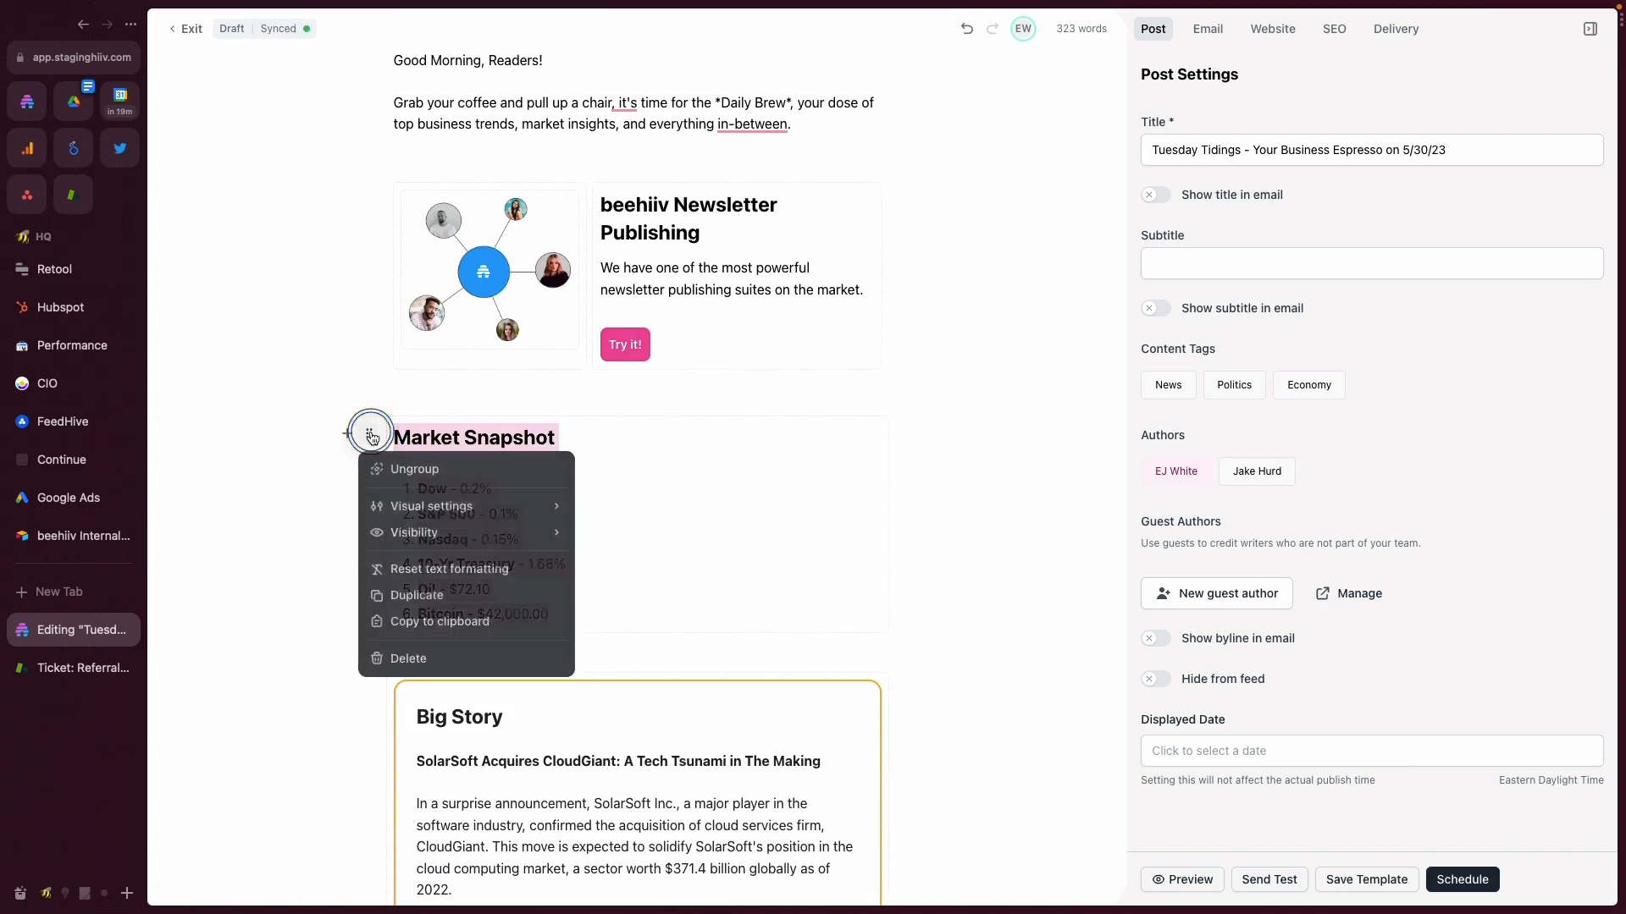
{"action": "left_click", "coordinate": [380, 505]}
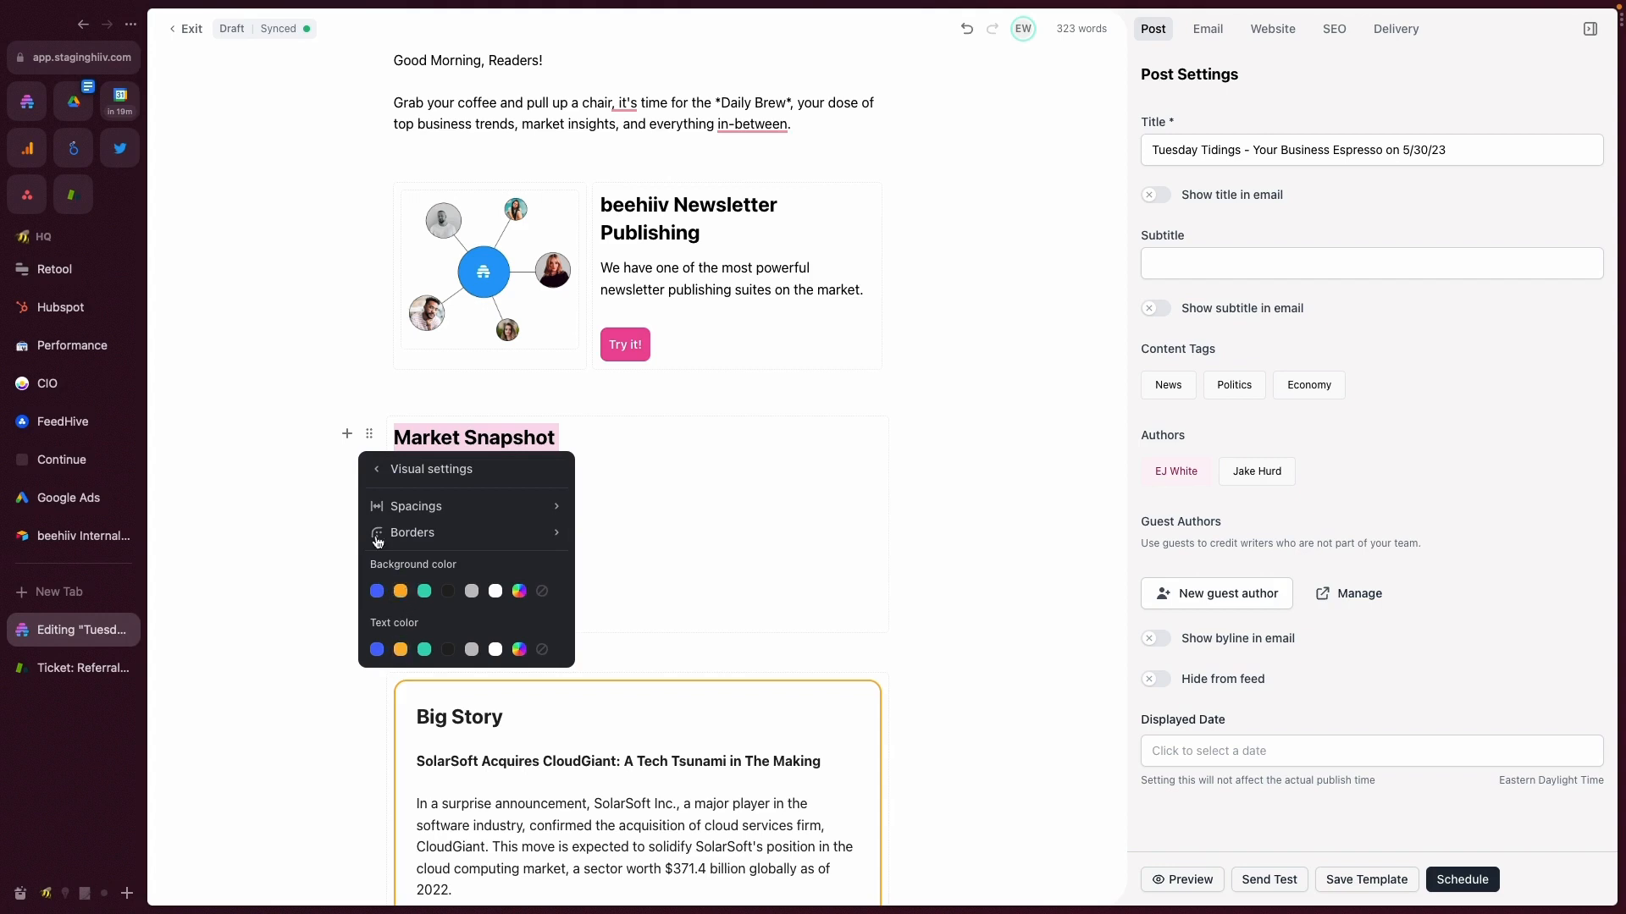
{"action": "left_click", "coordinate": [495, 591]}
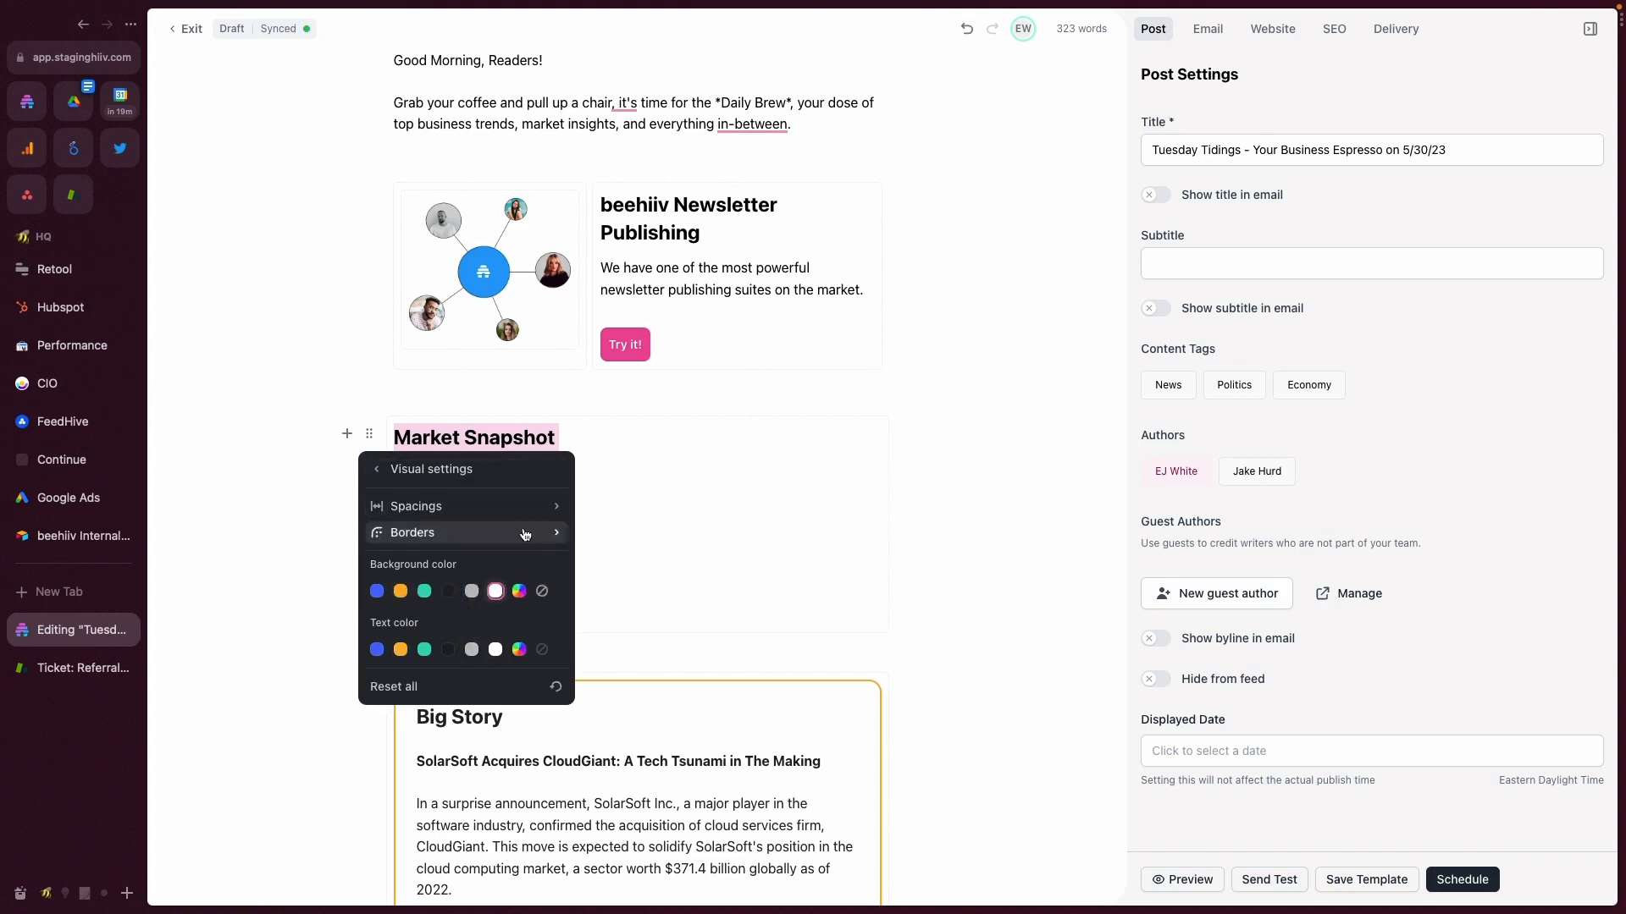
{"action": "left_click", "coordinate": [489, 506]}
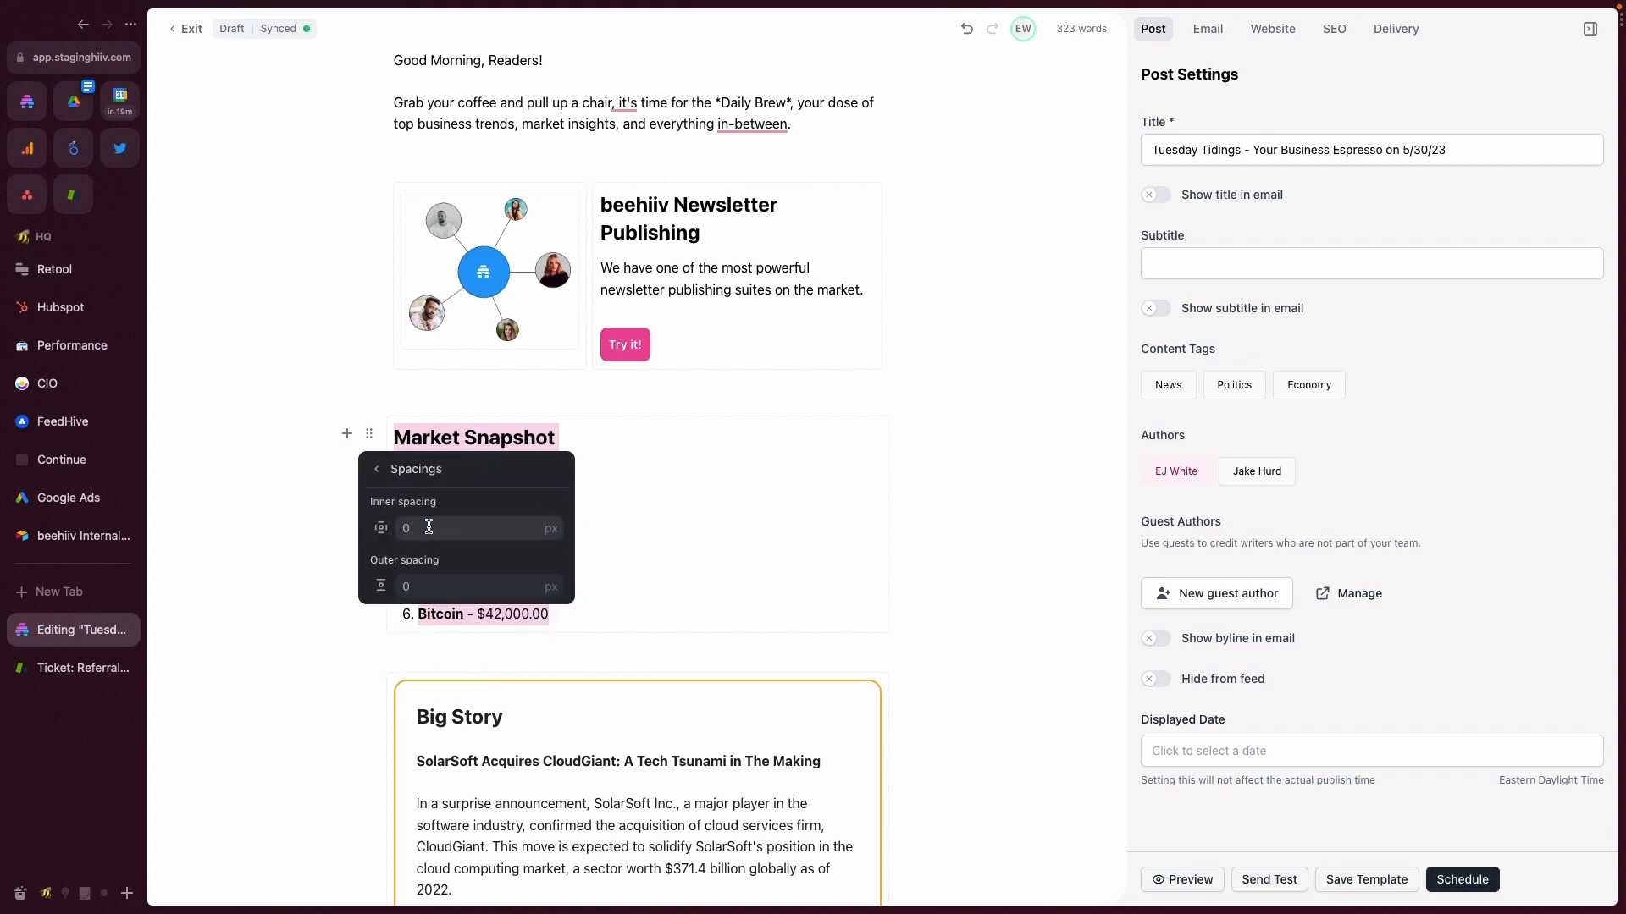
{"action": "left_click", "coordinate": [428, 528]}
{"action": "left_click", "coordinate": [597, 518]}
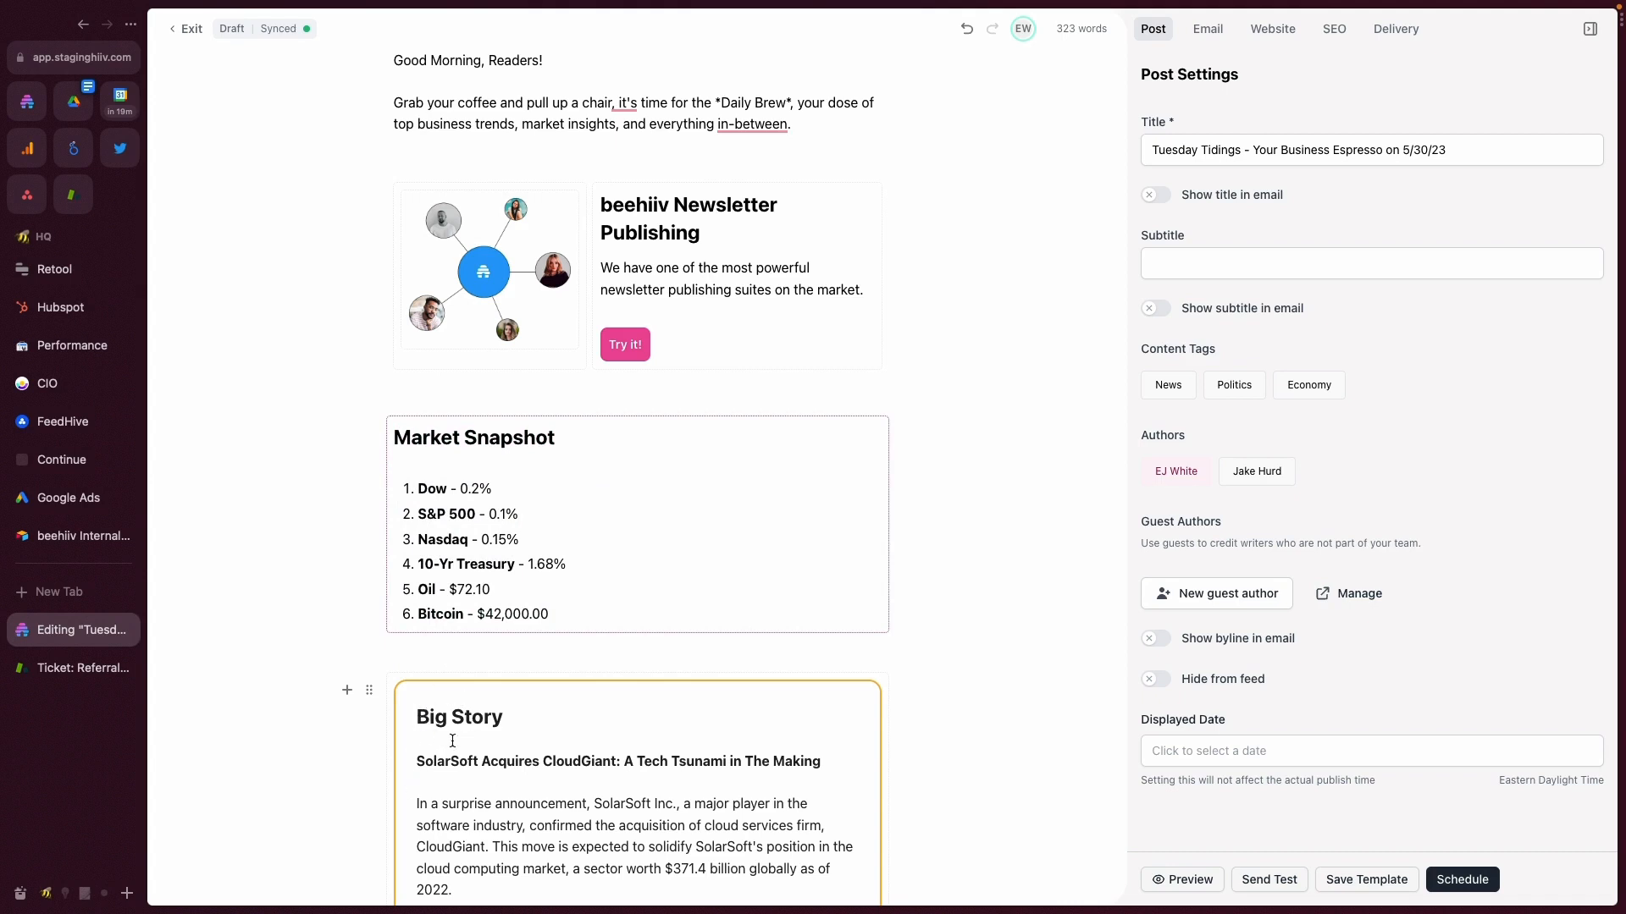
- Set the Market Snapshot section's inner spacing to 25 px
{"action": "left_click", "coordinate": [369, 434]}
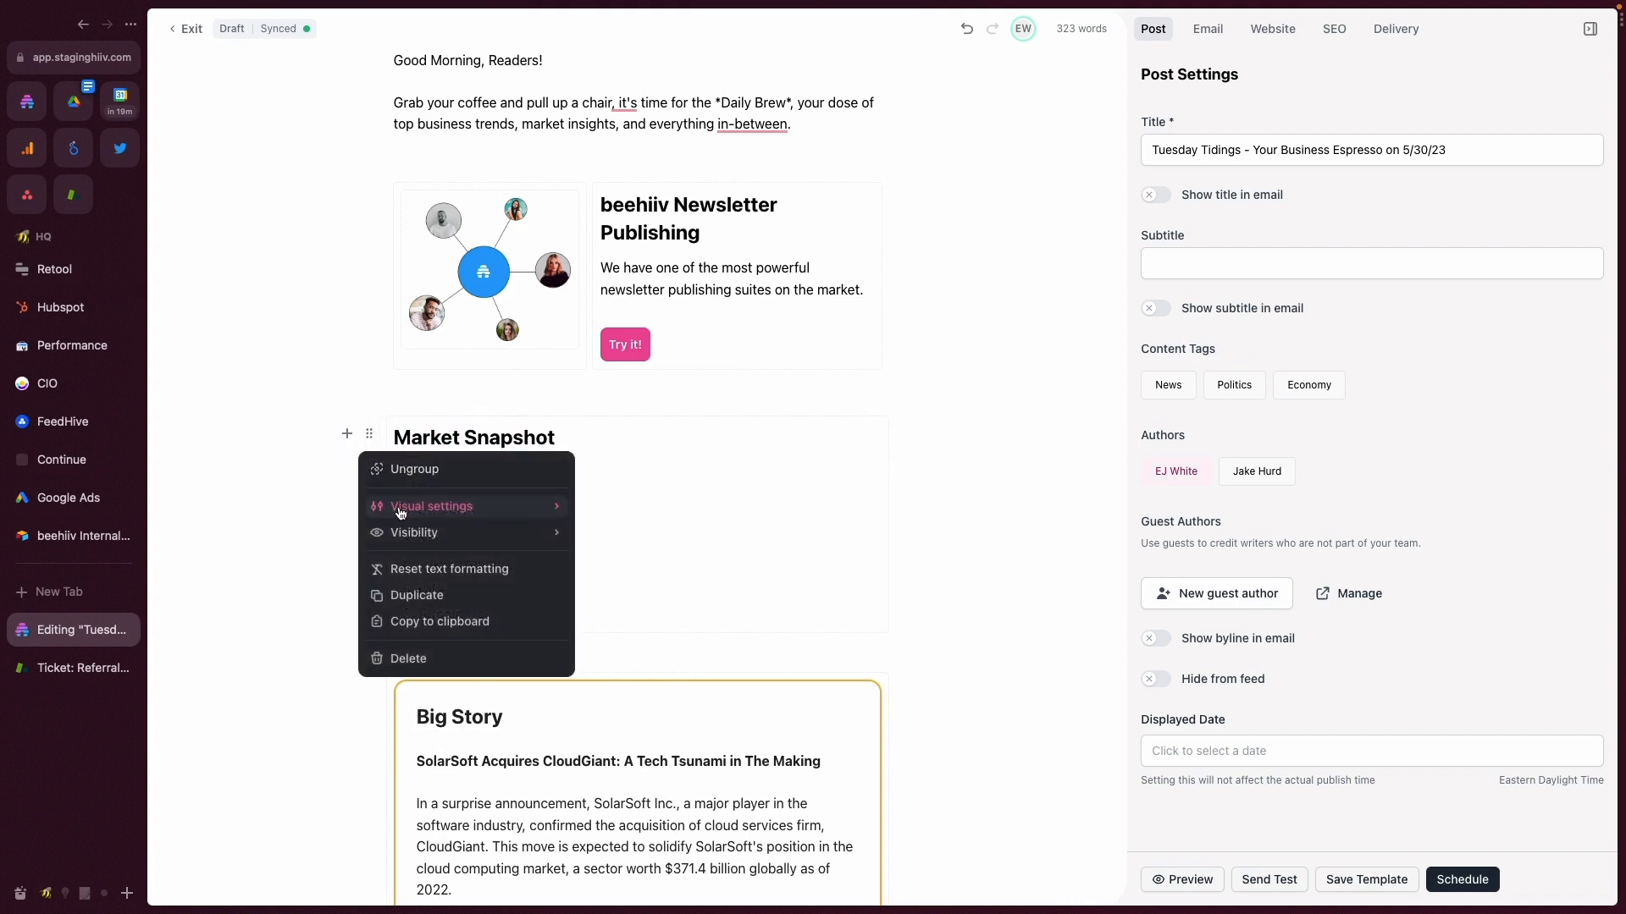
{"action": "left_click", "coordinate": [400, 506]}
{"action": "left_click", "coordinate": [401, 508]}
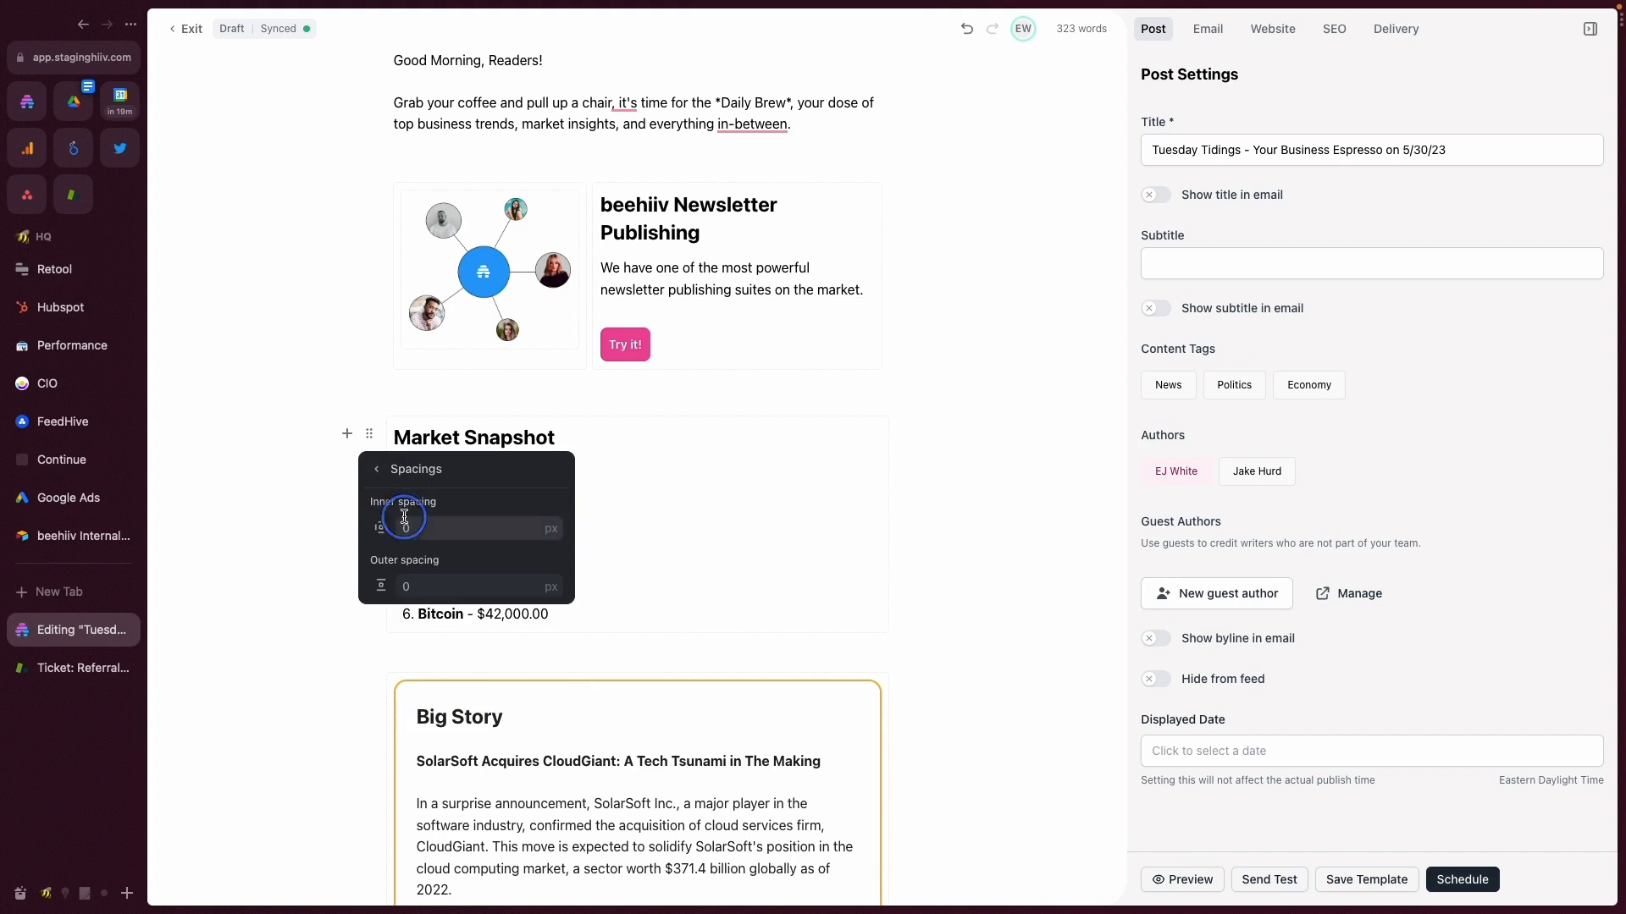
{"action": "key", "text": "super+a"}
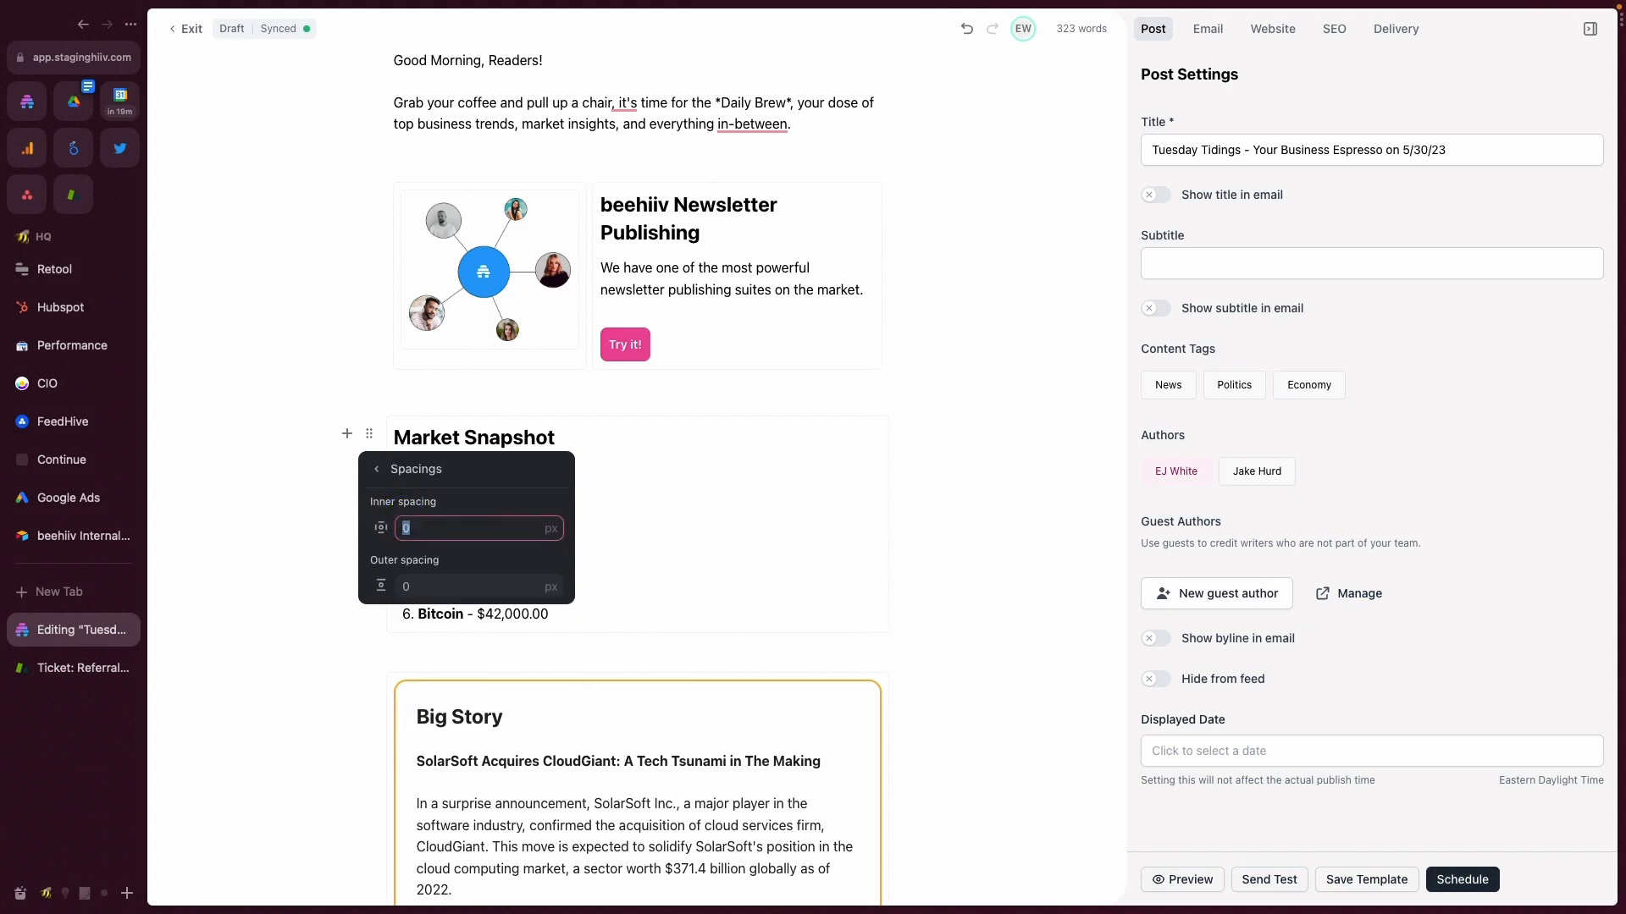
{"action": "left_click", "coordinate": [623, 530]}
- Preview the post and check the Market Snapshot section's background and inner spacing
{"action": "left_click", "coordinate": [1182, 880]}
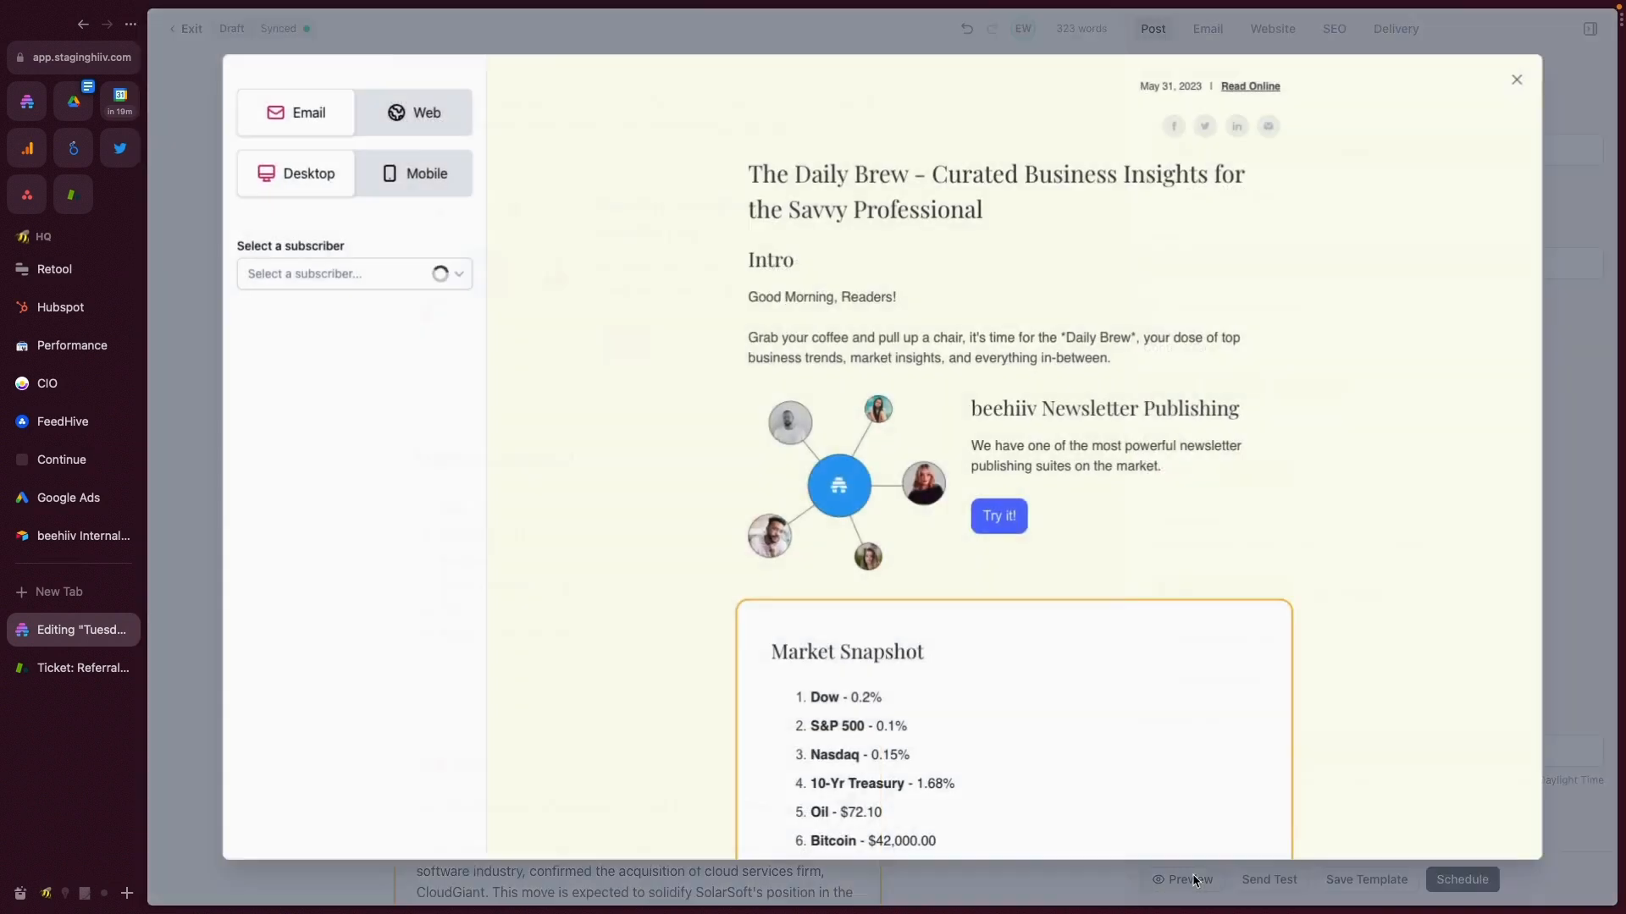
{"action": "scroll", "coordinate": [981, 658], "scroll_direction": "down", "scroll_amount": 3}
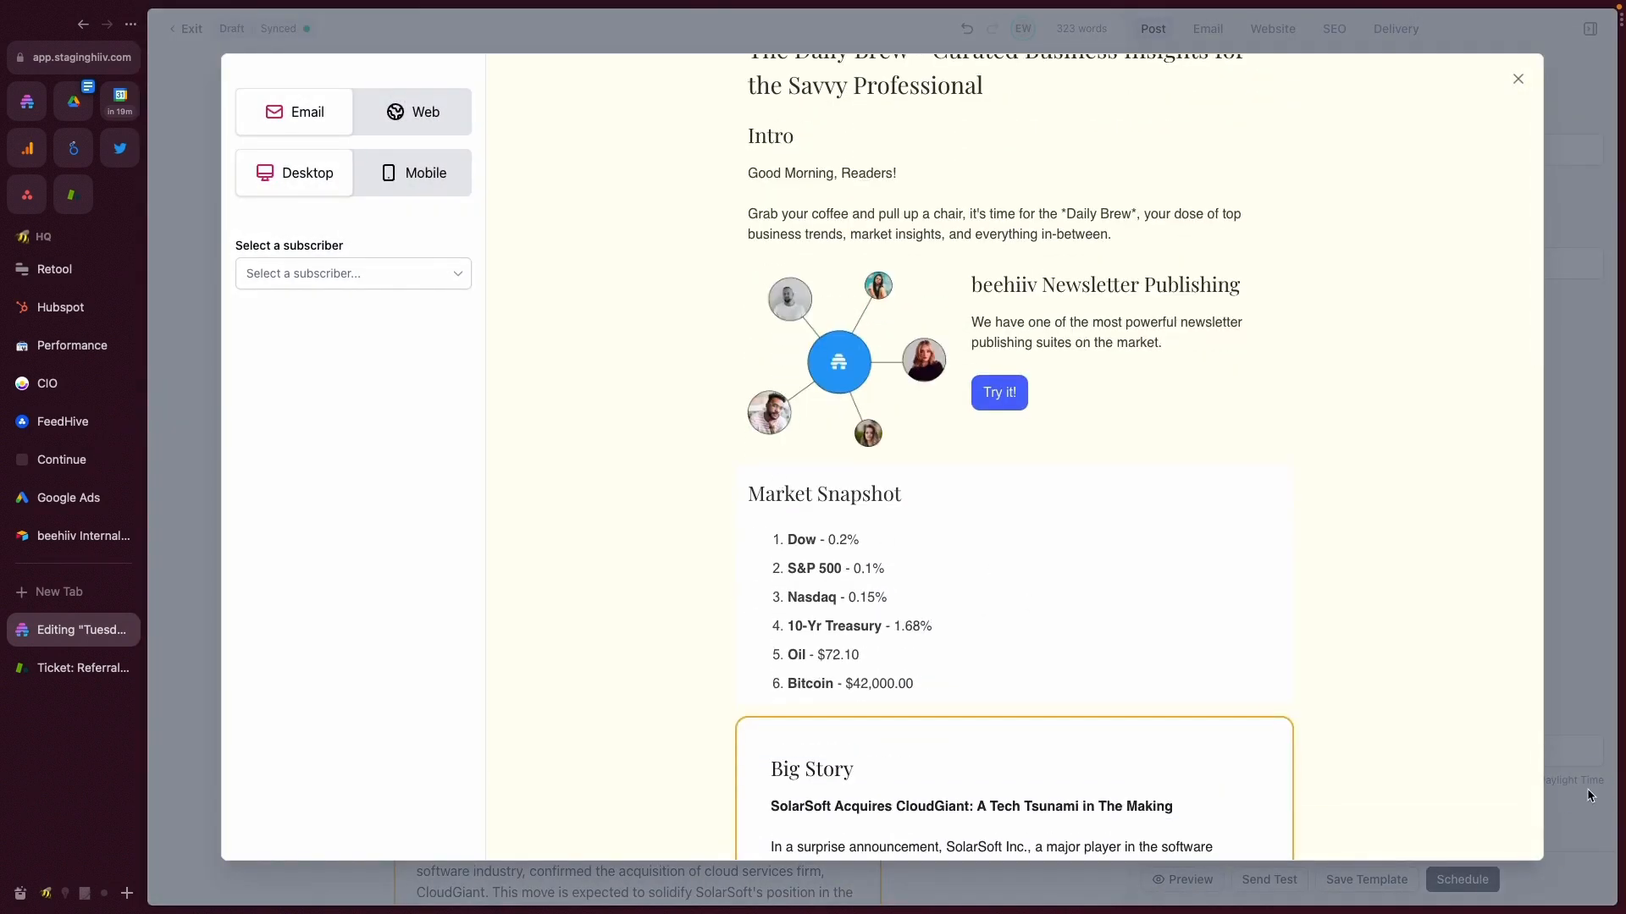
{"action": "left_click", "coordinate": [1589, 796]}
{"action": "left_click", "coordinate": [370, 435]}
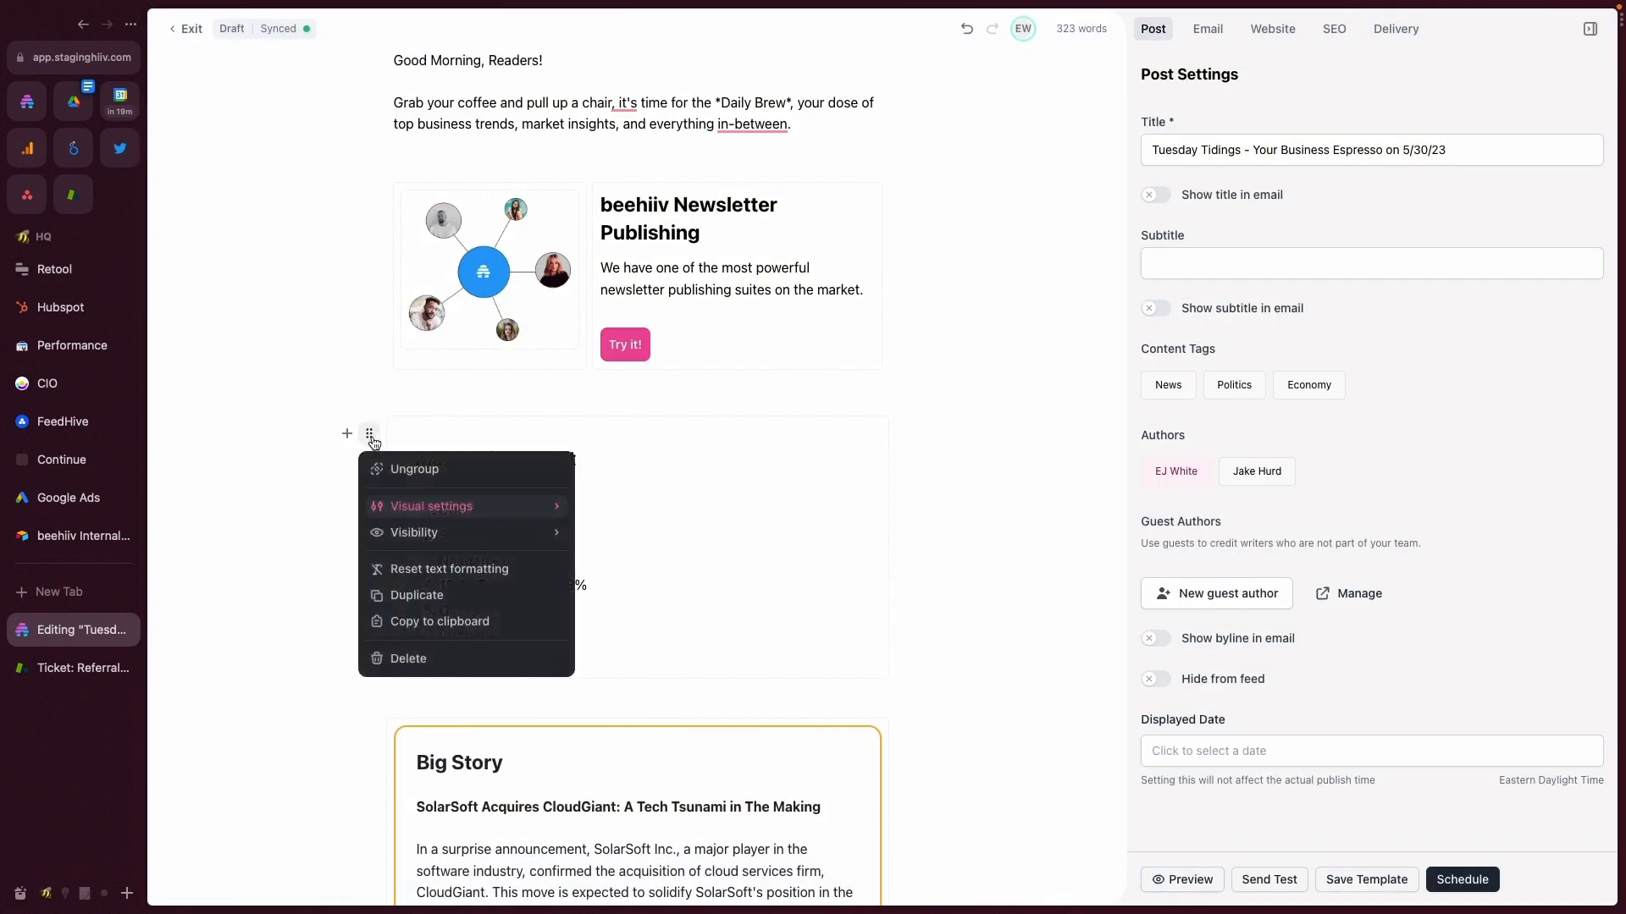
{"action": "left_click", "coordinate": [1182, 880]}
{"action": "scroll", "coordinate": [821, 709], "scroll_direction": "down", "scroll_amount": 2}
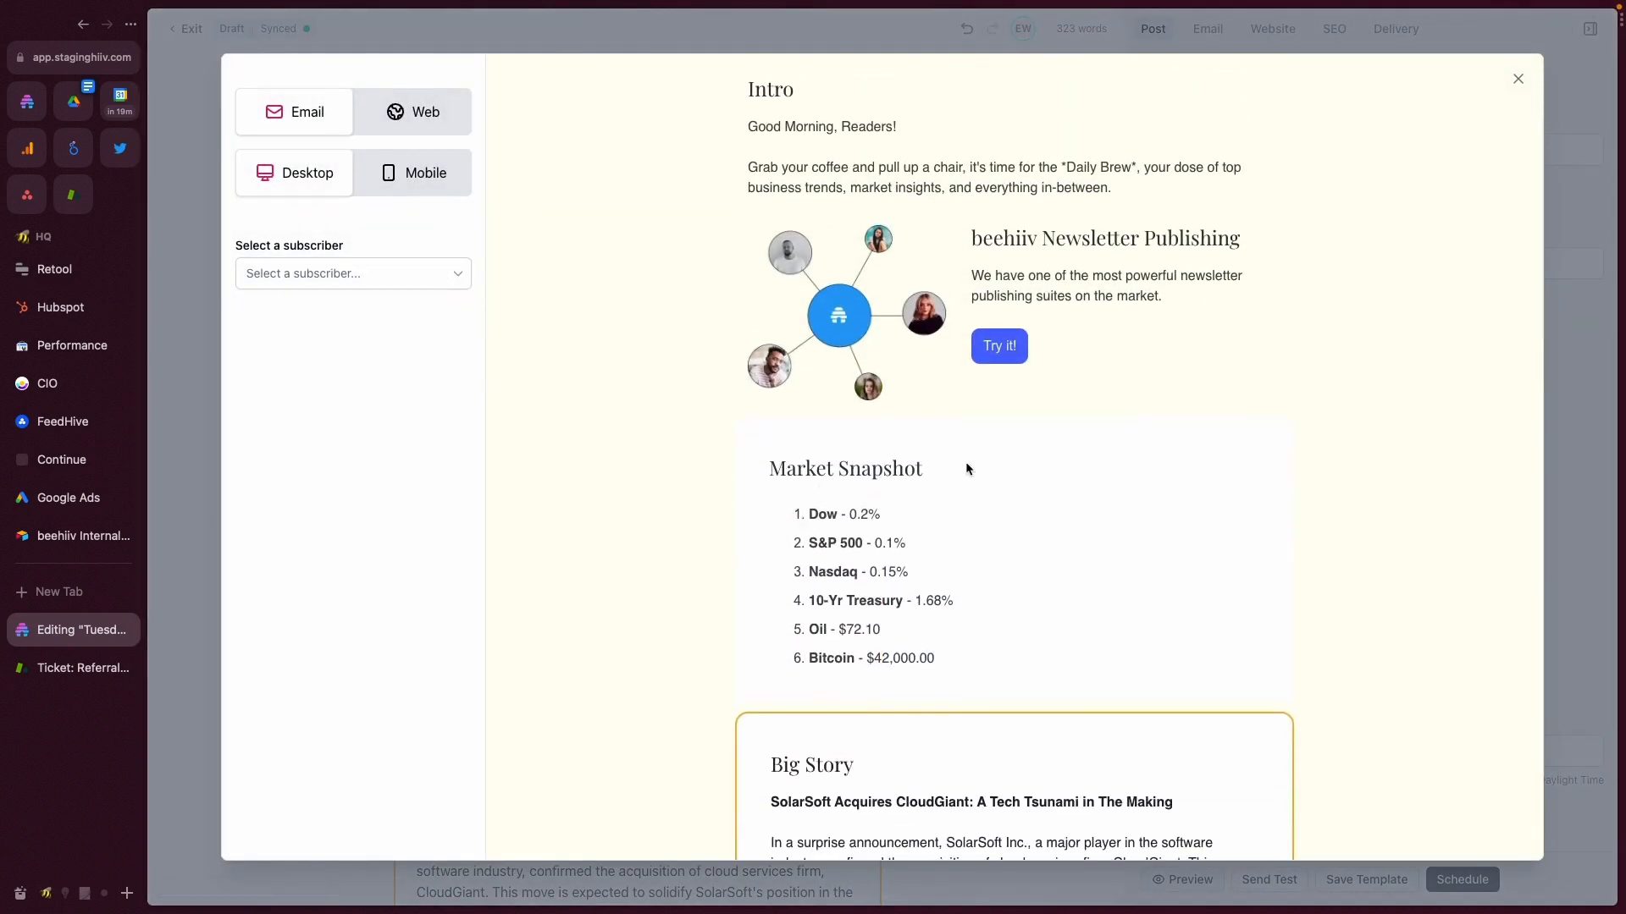
{"action": "left_click", "coordinate": [1594, 390]}
- Give the Market Snapshot section an orange border with a 15 px radius and 2 px thickness
{"action": "left_click", "coordinate": [369, 433]}
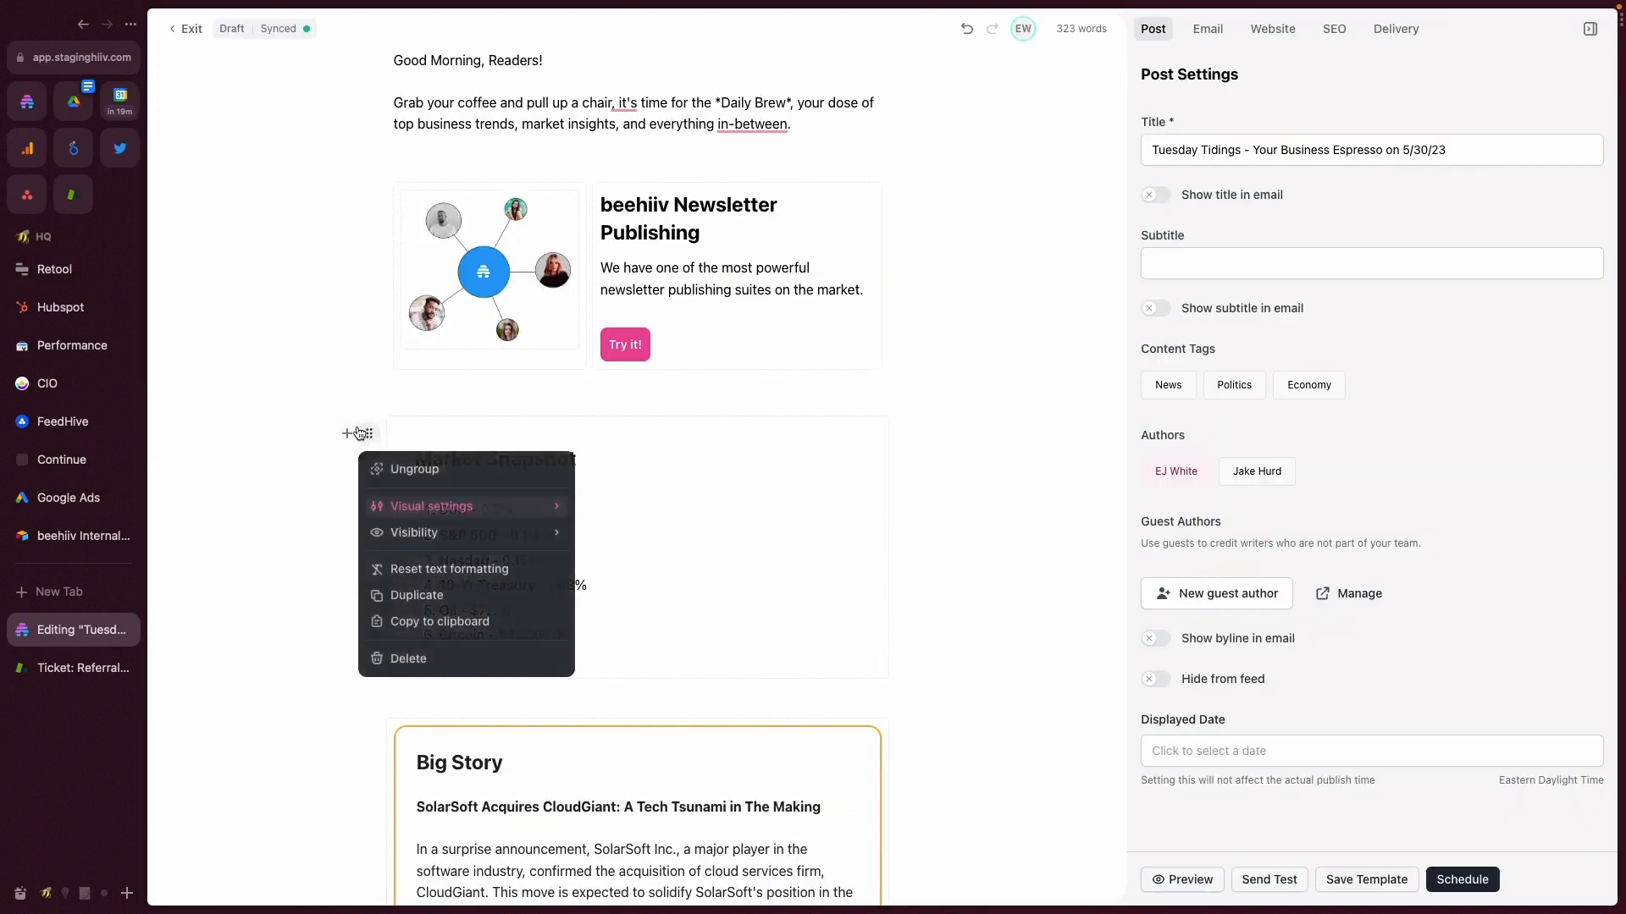
{"action": "left_click", "coordinate": [412, 506]}
{"action": "left_click", "coordinate": [379, 532]}
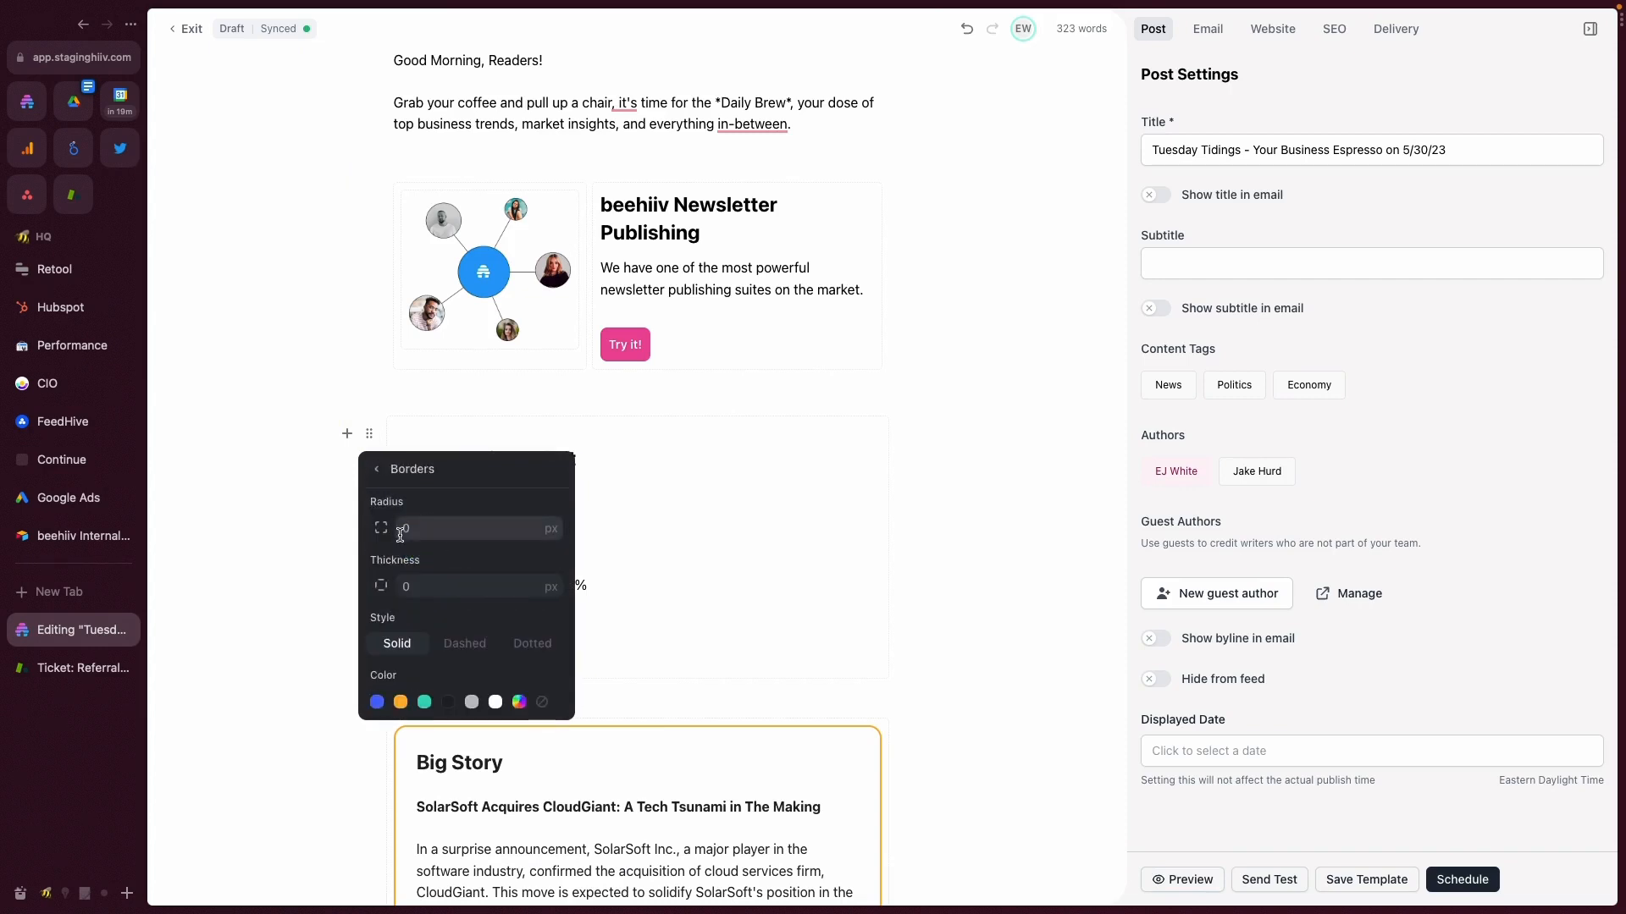
{"action": "left_click", "coordinate": [418, 529]}
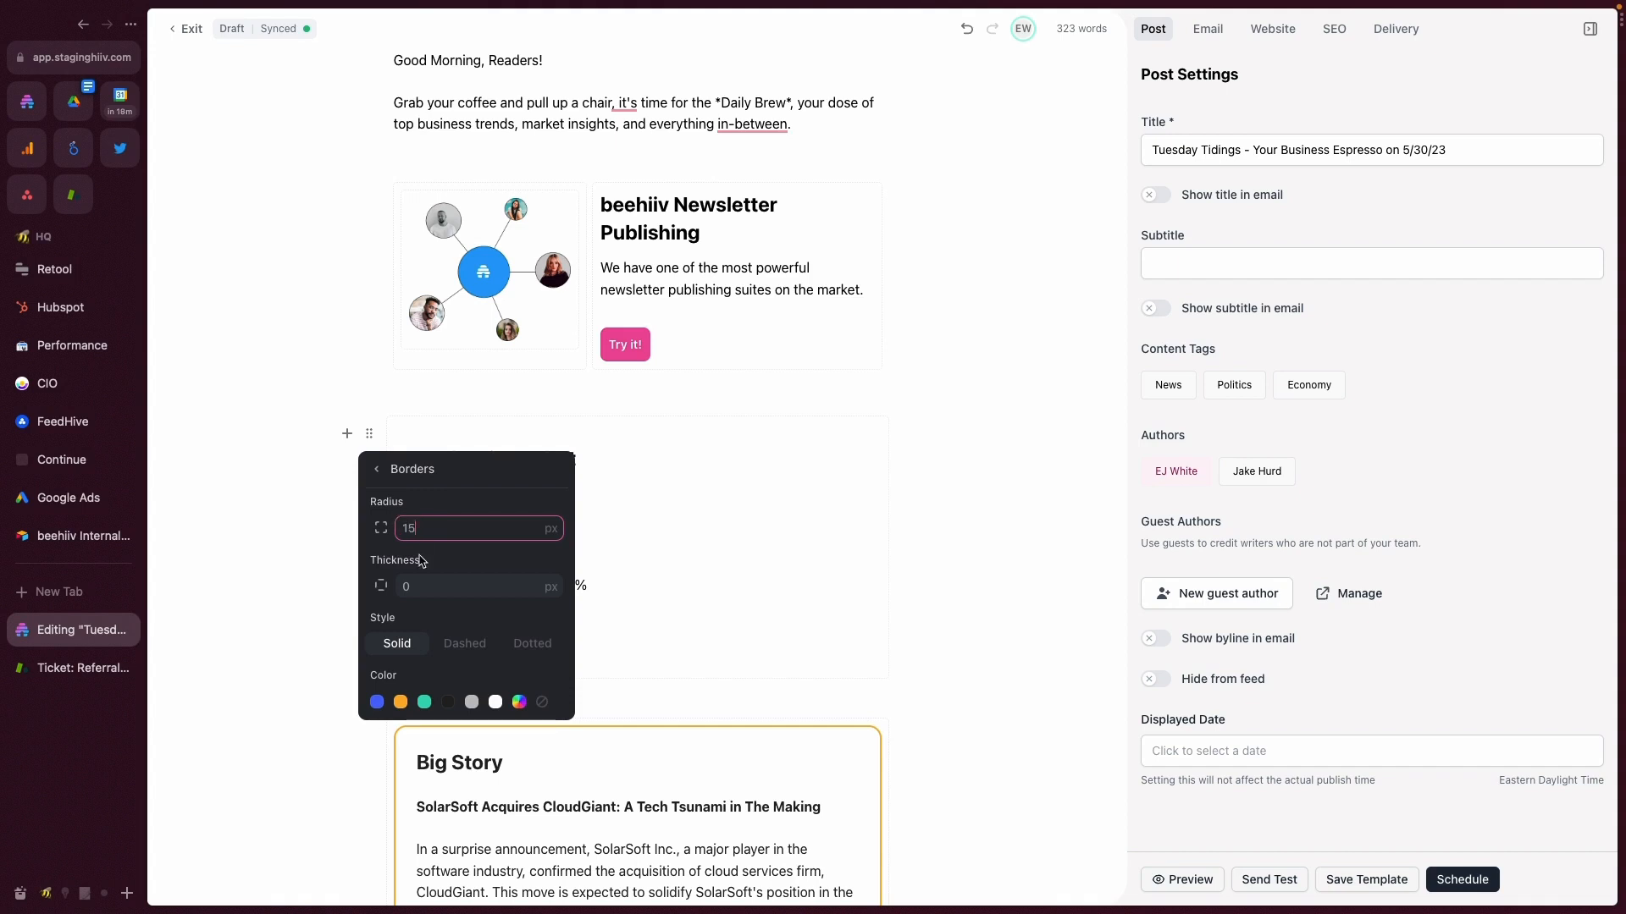
{"action": "left_click", "coordinate": [423, 588]}
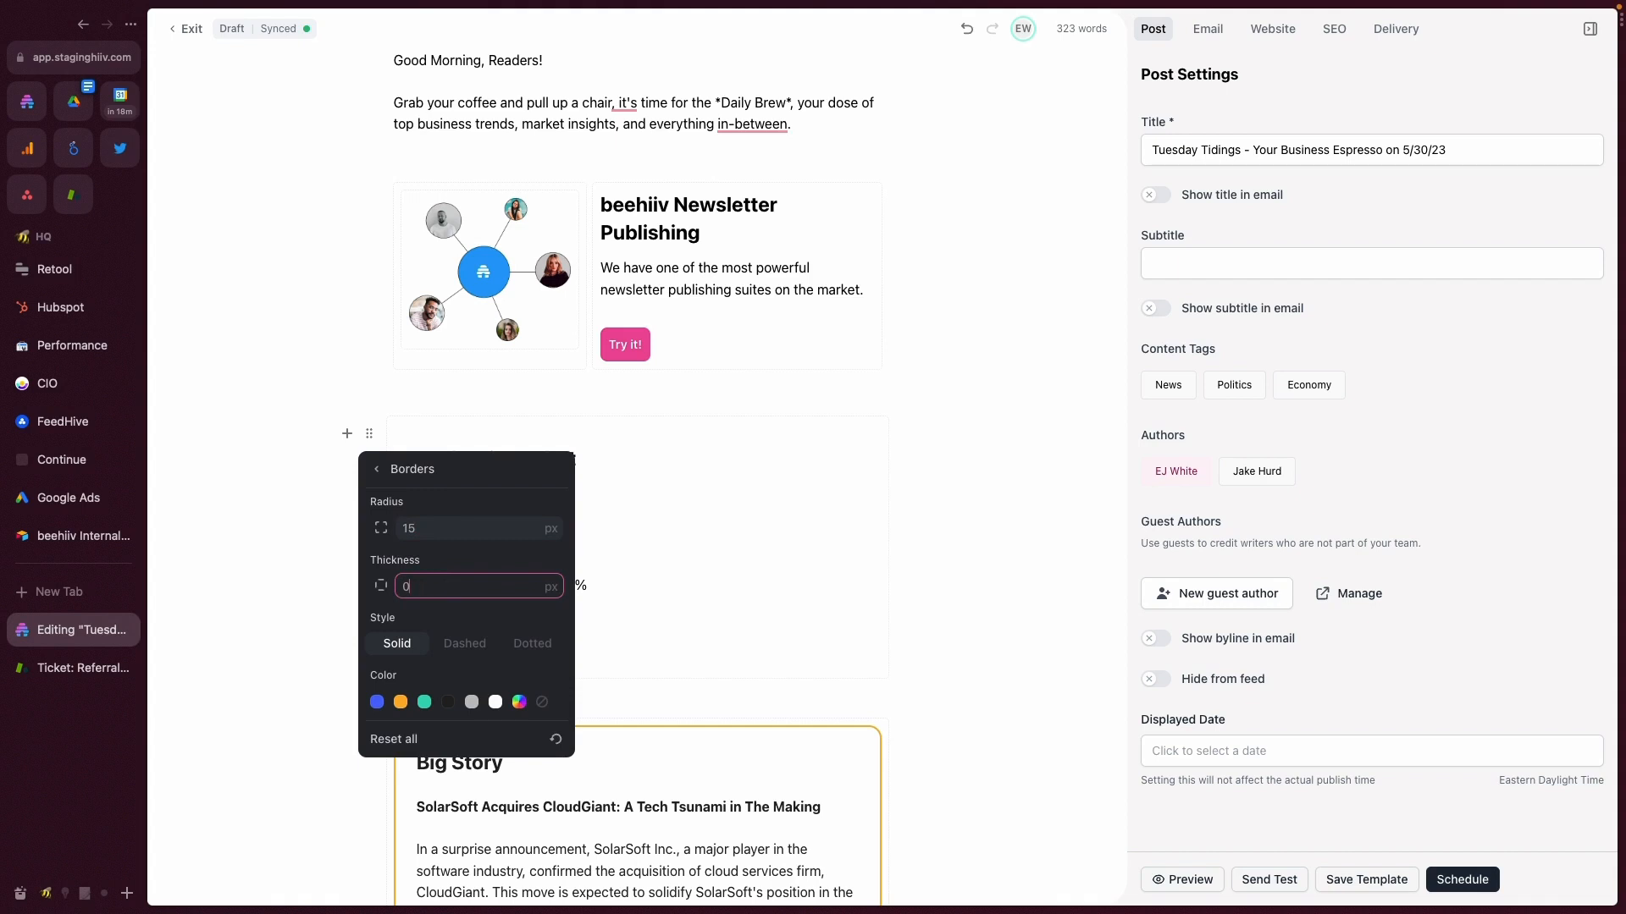
{"action": "left_click", "coordinate": [401, 702]}
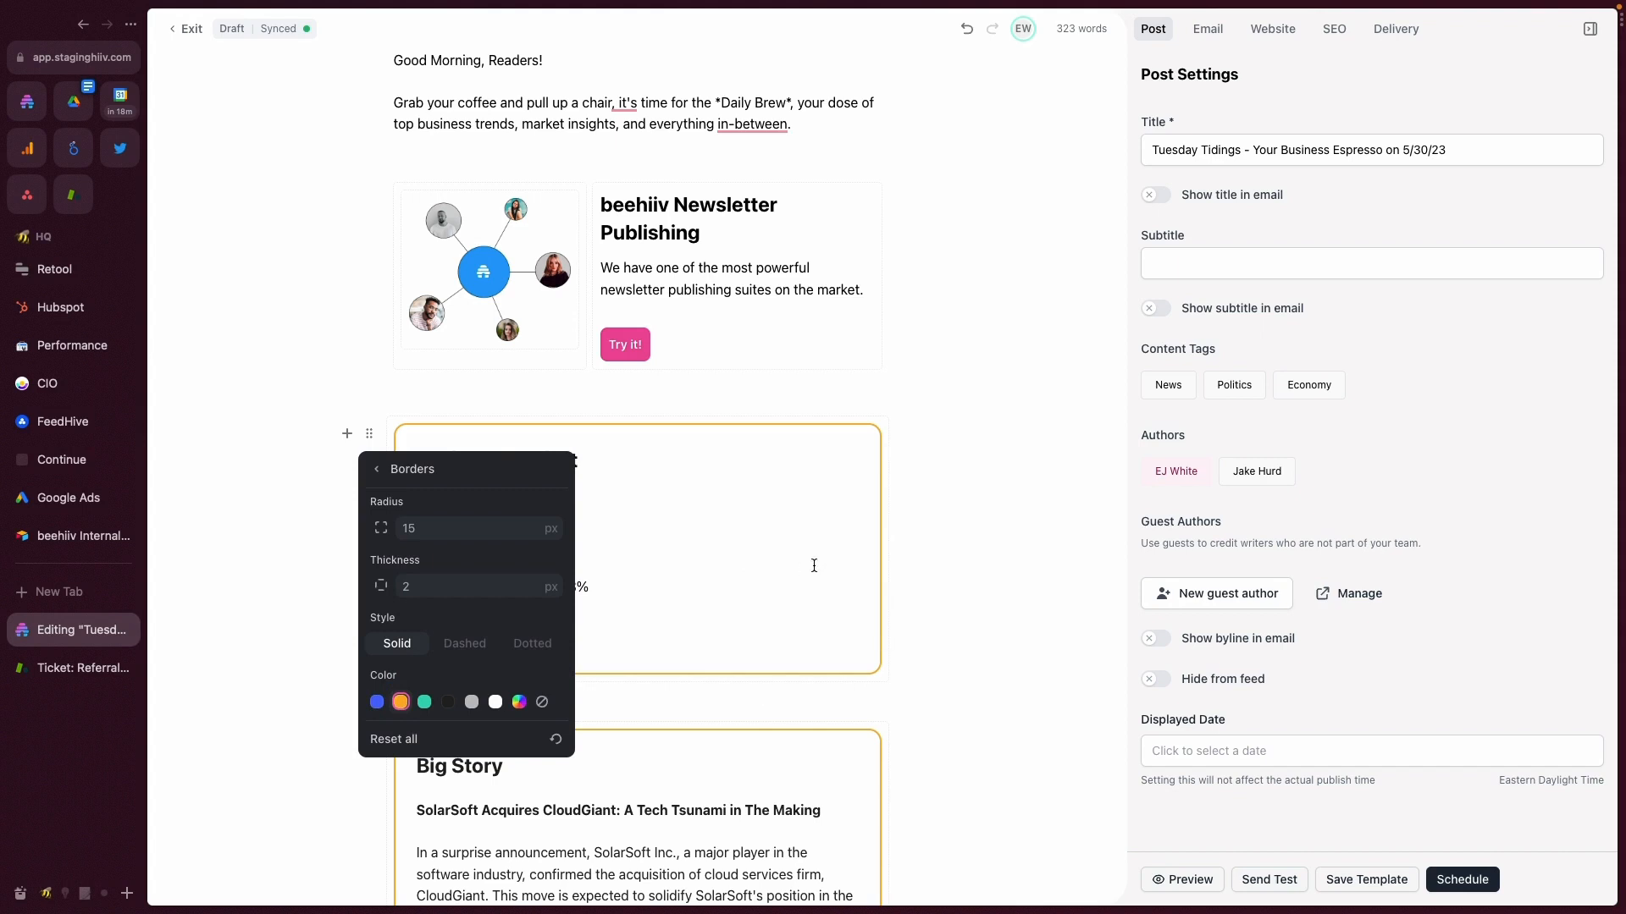
- Try the dashed and dotted border styles on the Market Snapshot section and return to solid
{"action": "left_click", "coordinate": [481, 642]}
{"action": "left_click", "coordinate": [516, 645]}
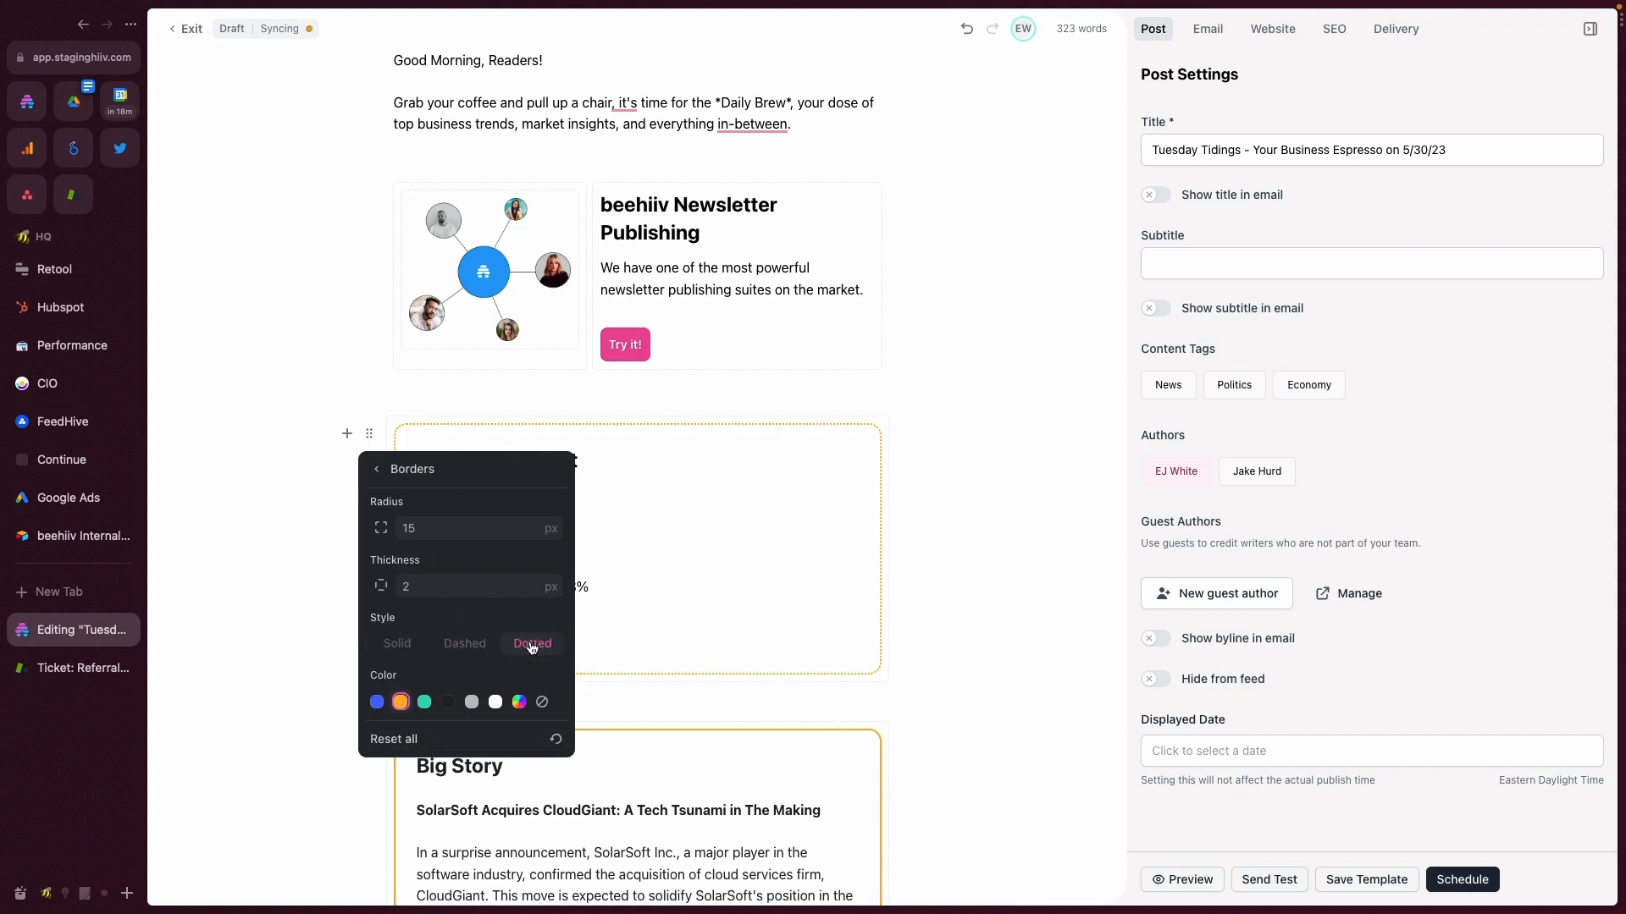
{"action": "left_click", "coordinate": [391, 645]}
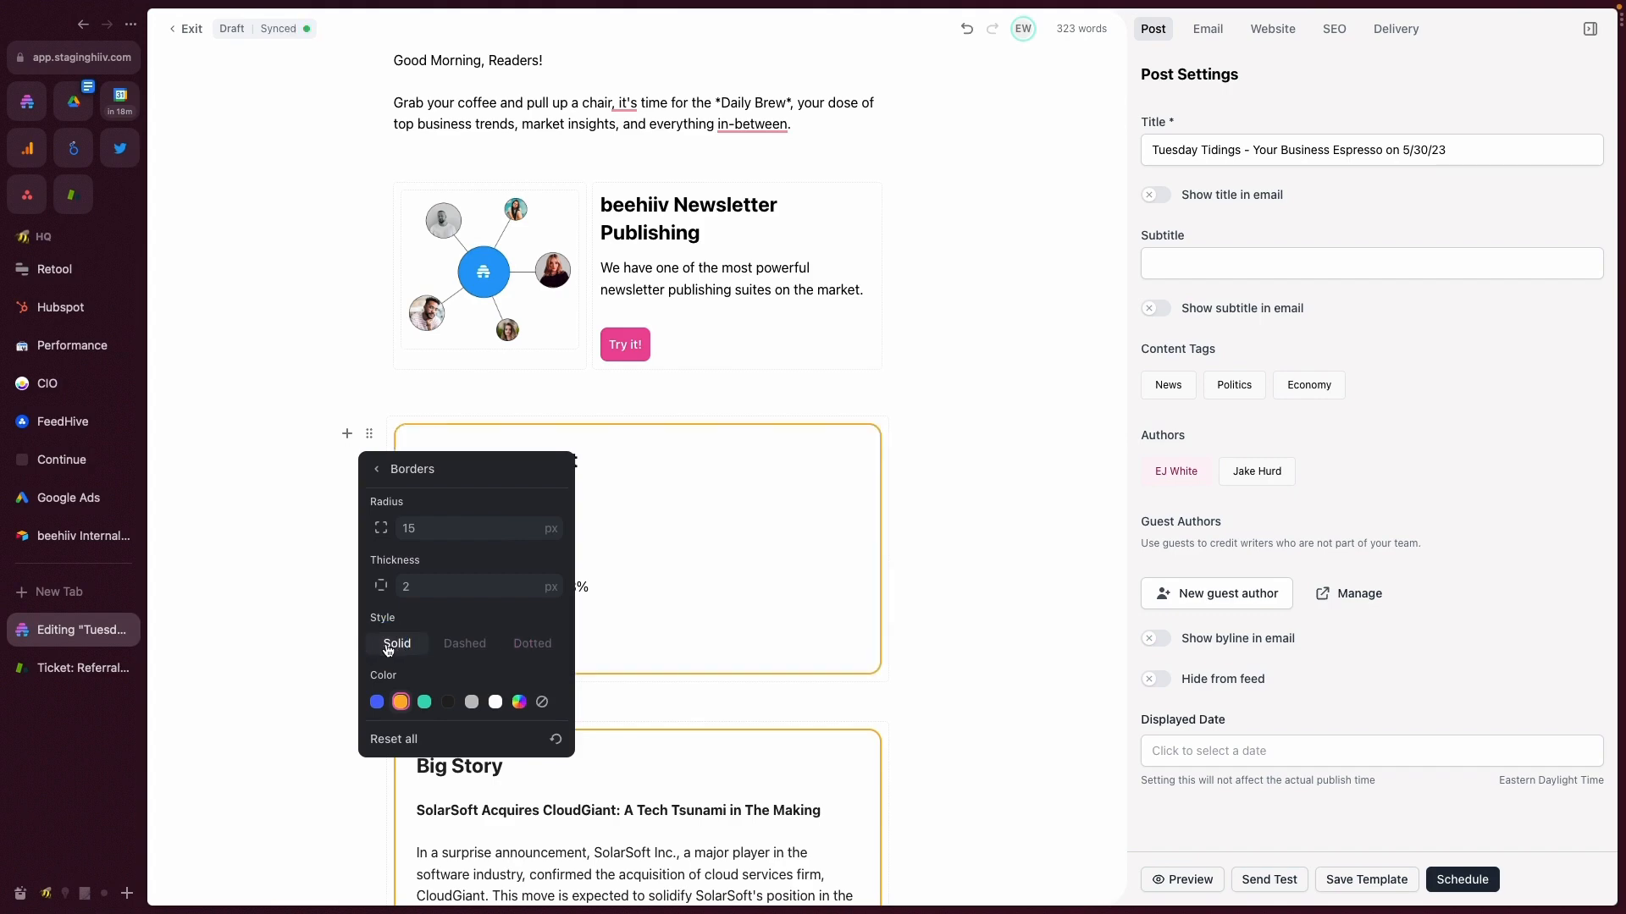
{"action": "left_click", "coordinate": [465, 644]}
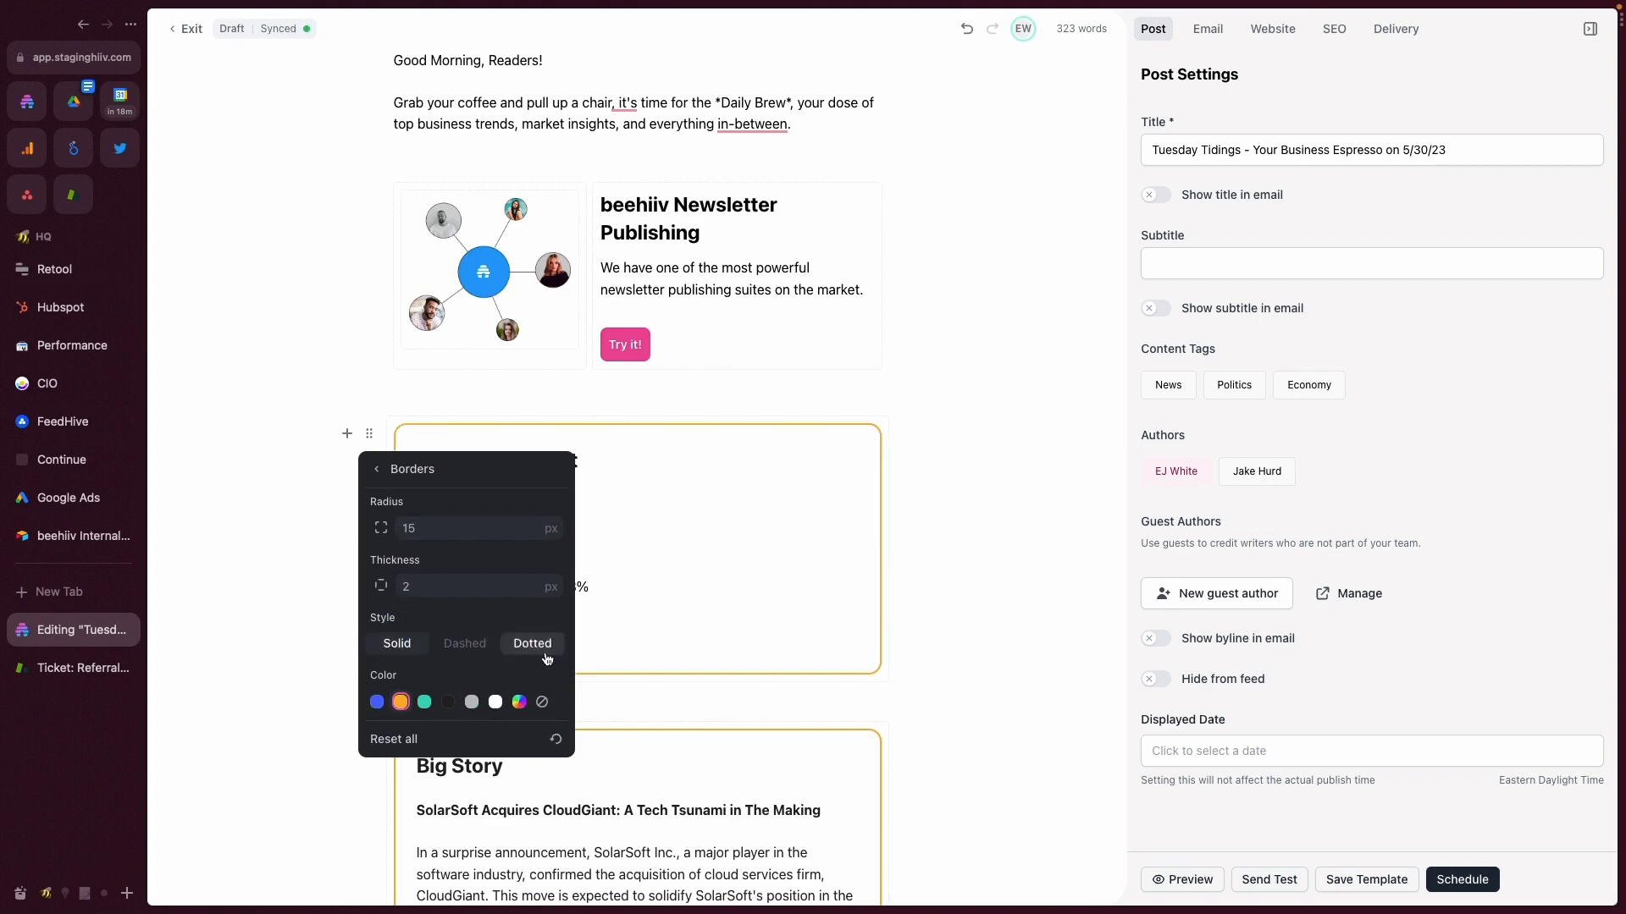
- Preview the post and compare the Market Snapshot section's border and the gap below it with the other sections
{"action": "left_click", "coordinate": [1183, 879]}
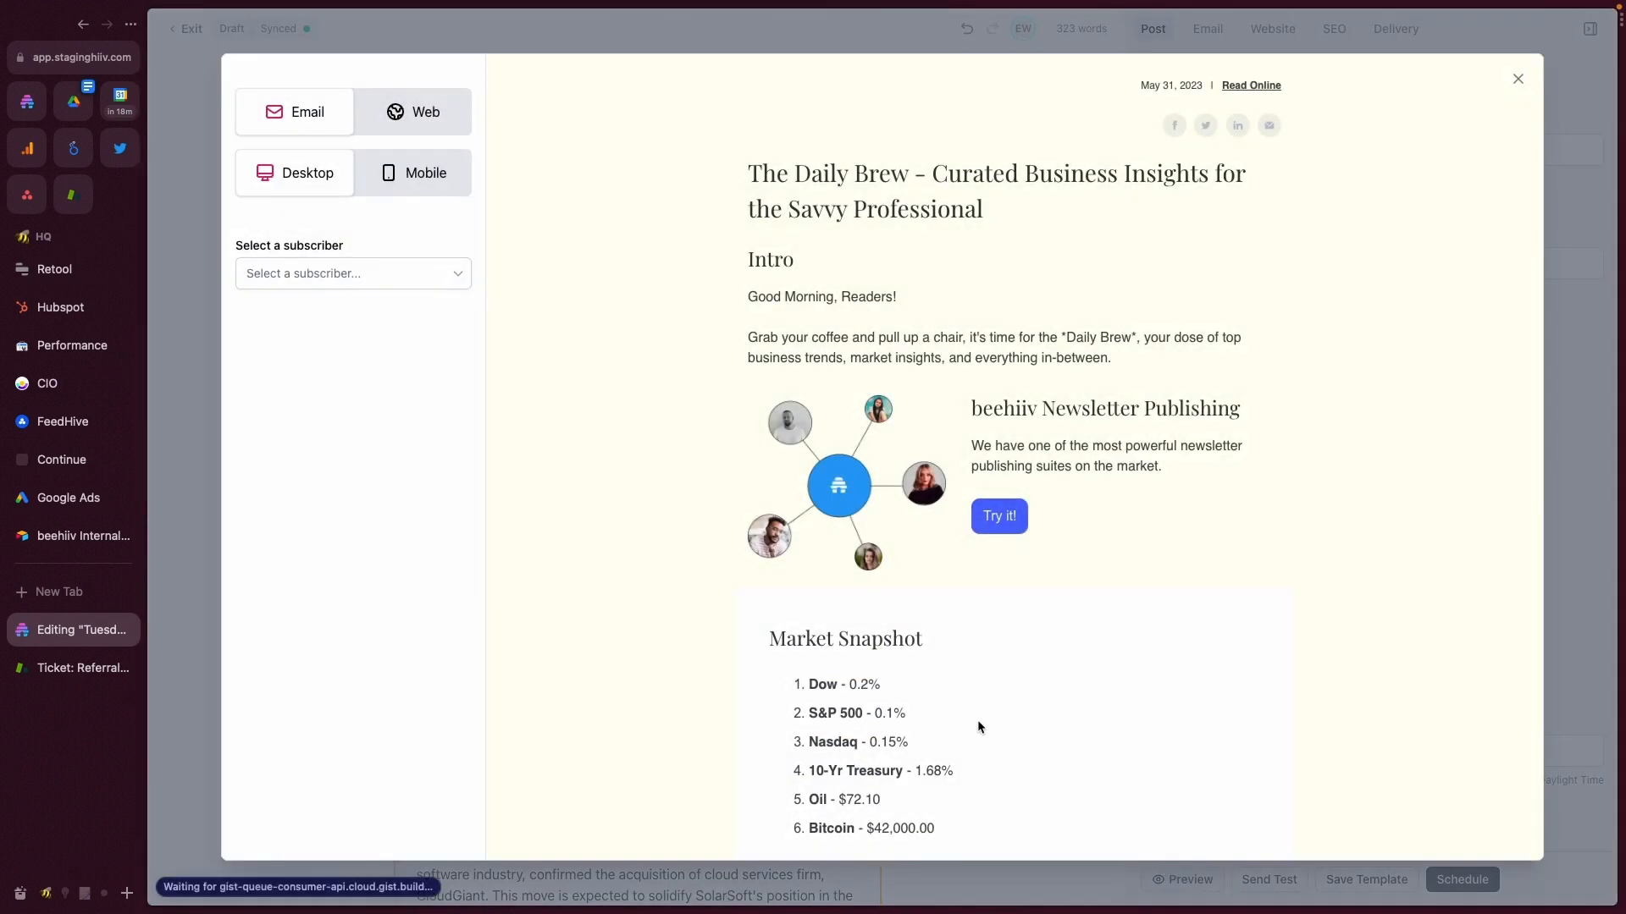
{"action": "scroll", "coordinate": [978, 727], "scroll_direction": "down", "scroll_amount": 6}
{"action": "scroll", "coordinate": [829, 377], "scroll_direction": "up", "scroll_amount": 5}
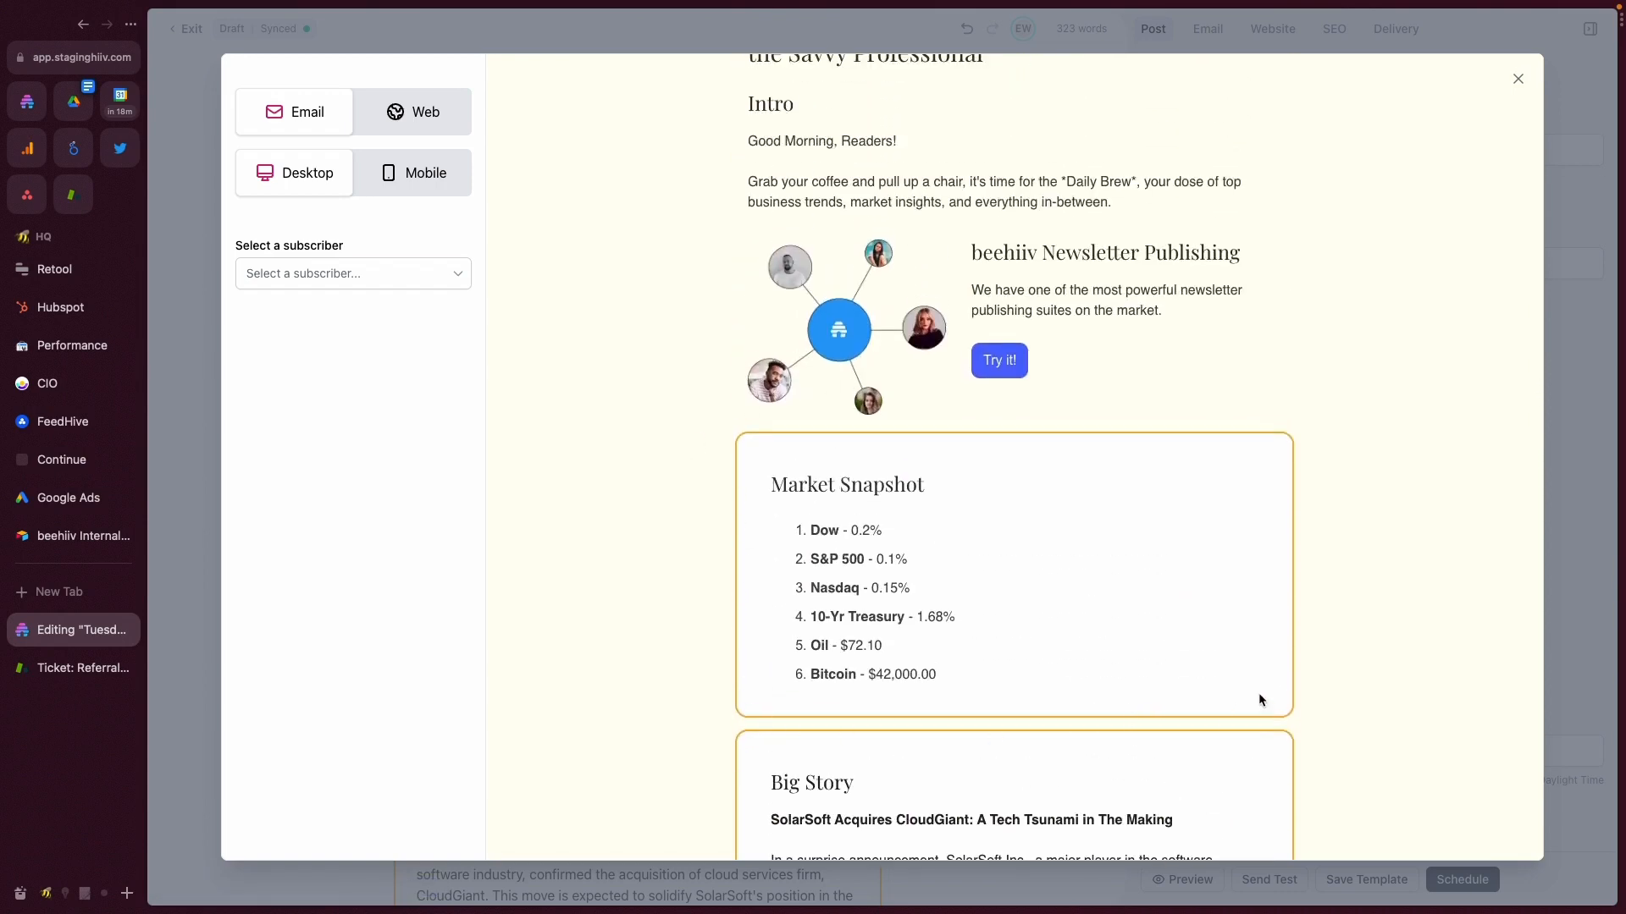
{"action": "scroll", "coordinate": [900, 622], "scroll_direction": "down", "scroll_amount": 4}
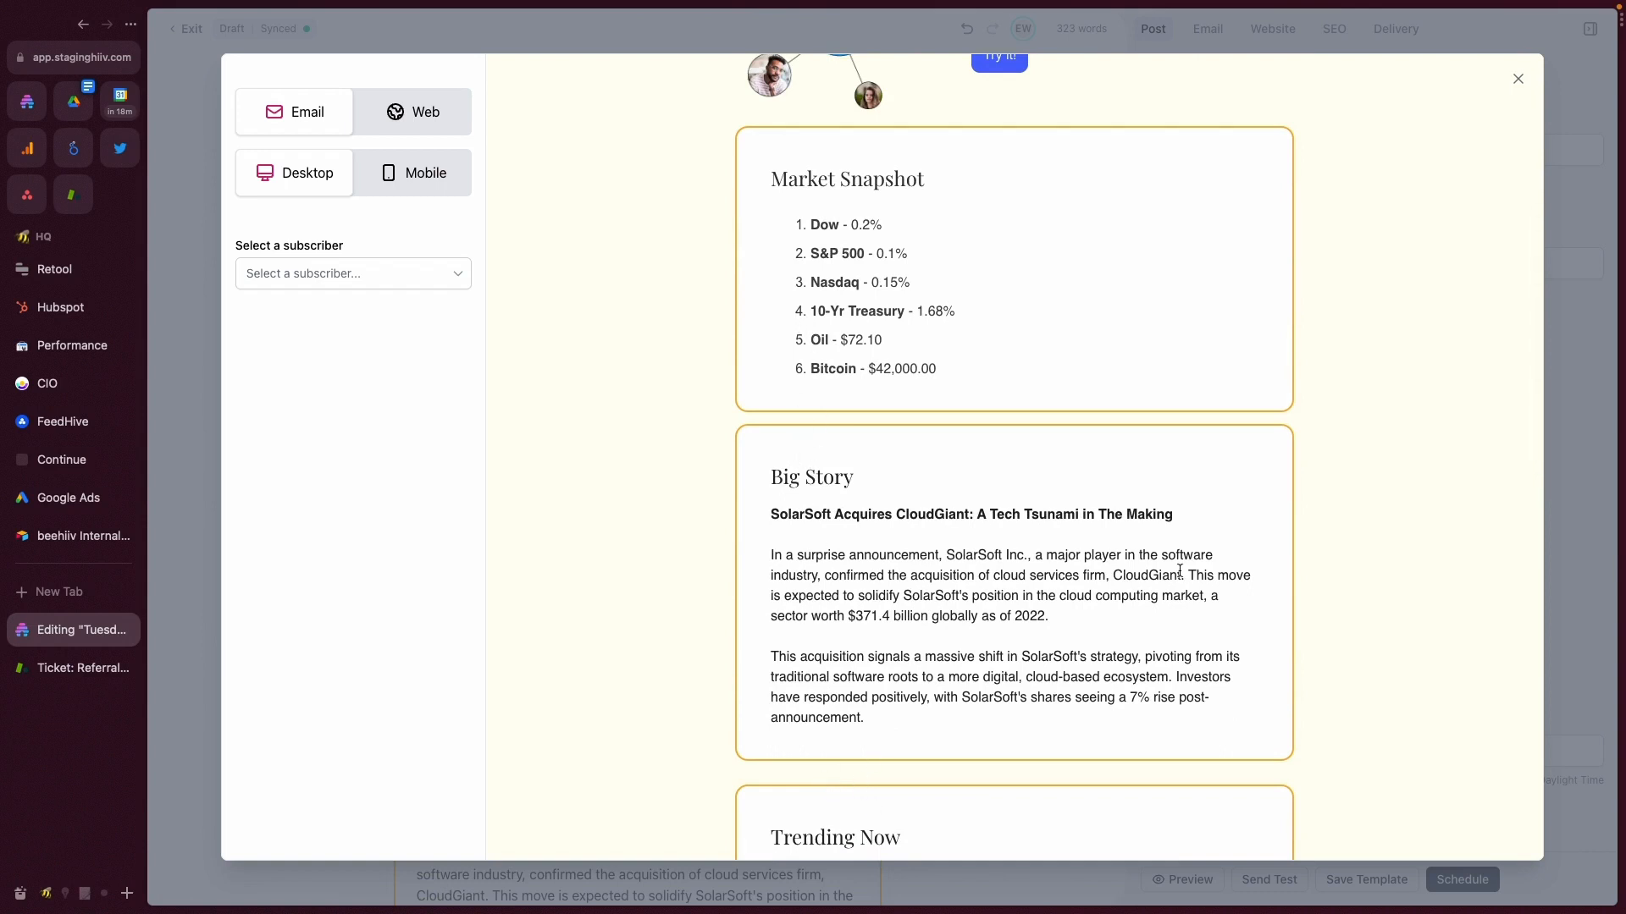
{"action": "left_click", "coordinate": [1518, 79]}
- Set the Market Snapshot section's outer spacing to 14 px
{"action": "left_click", "coordinate": [369, 433]}
{"action": "left_click", "coordinate": [381, 504]}
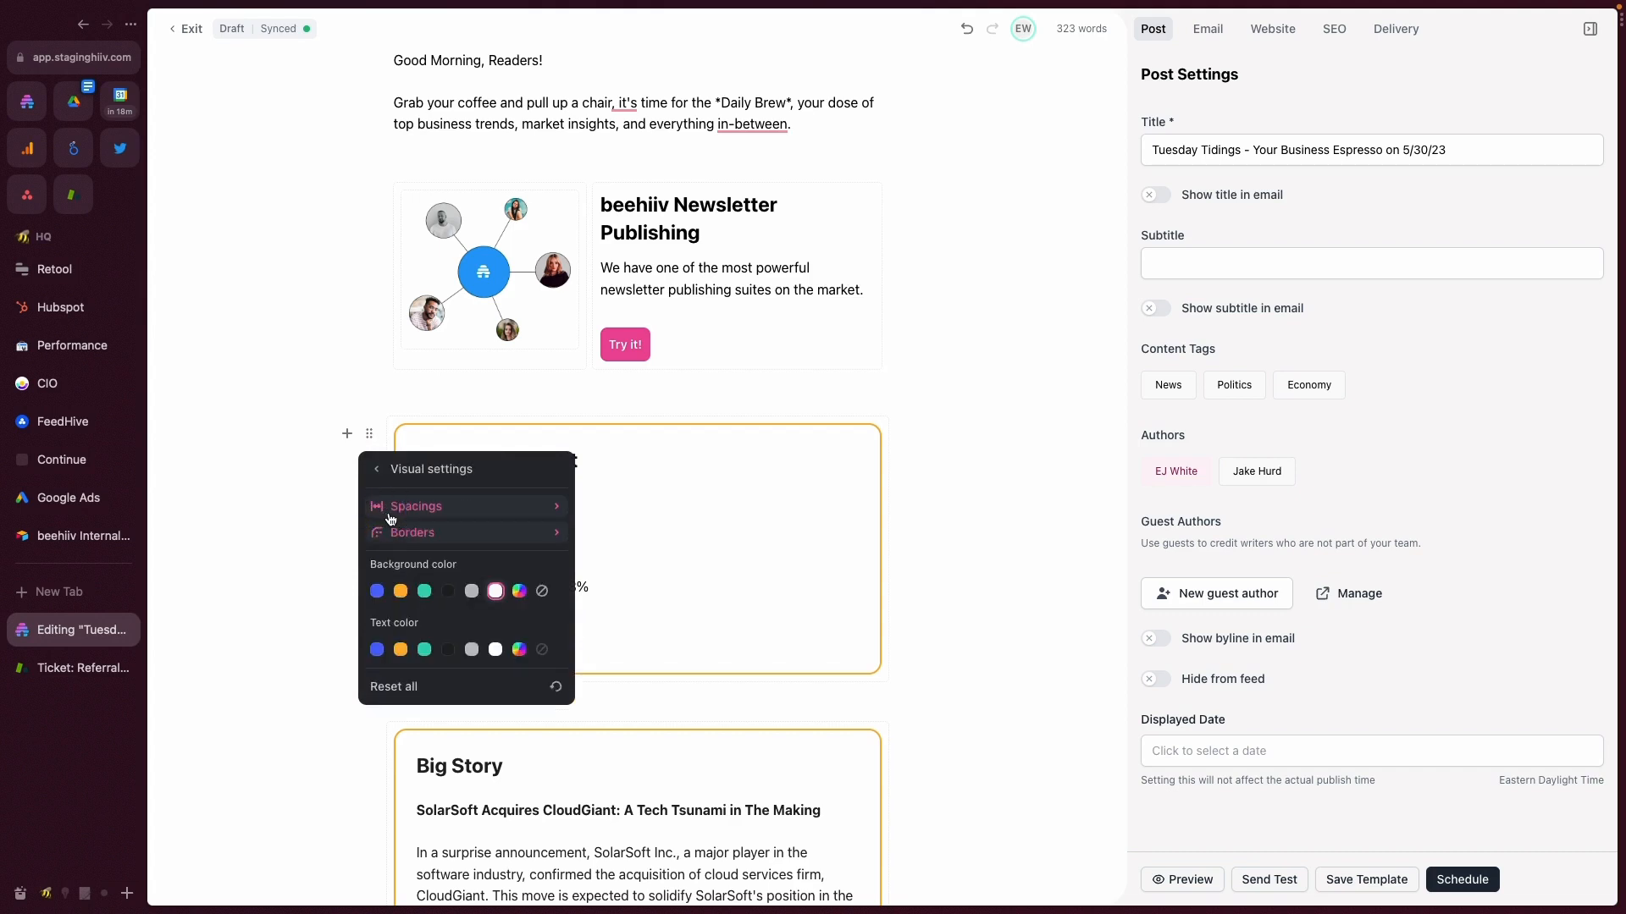
{"action": "left_click", "coordinate": [398, 508]}
{"action": "left_click", "coordinate": [405, 587]}
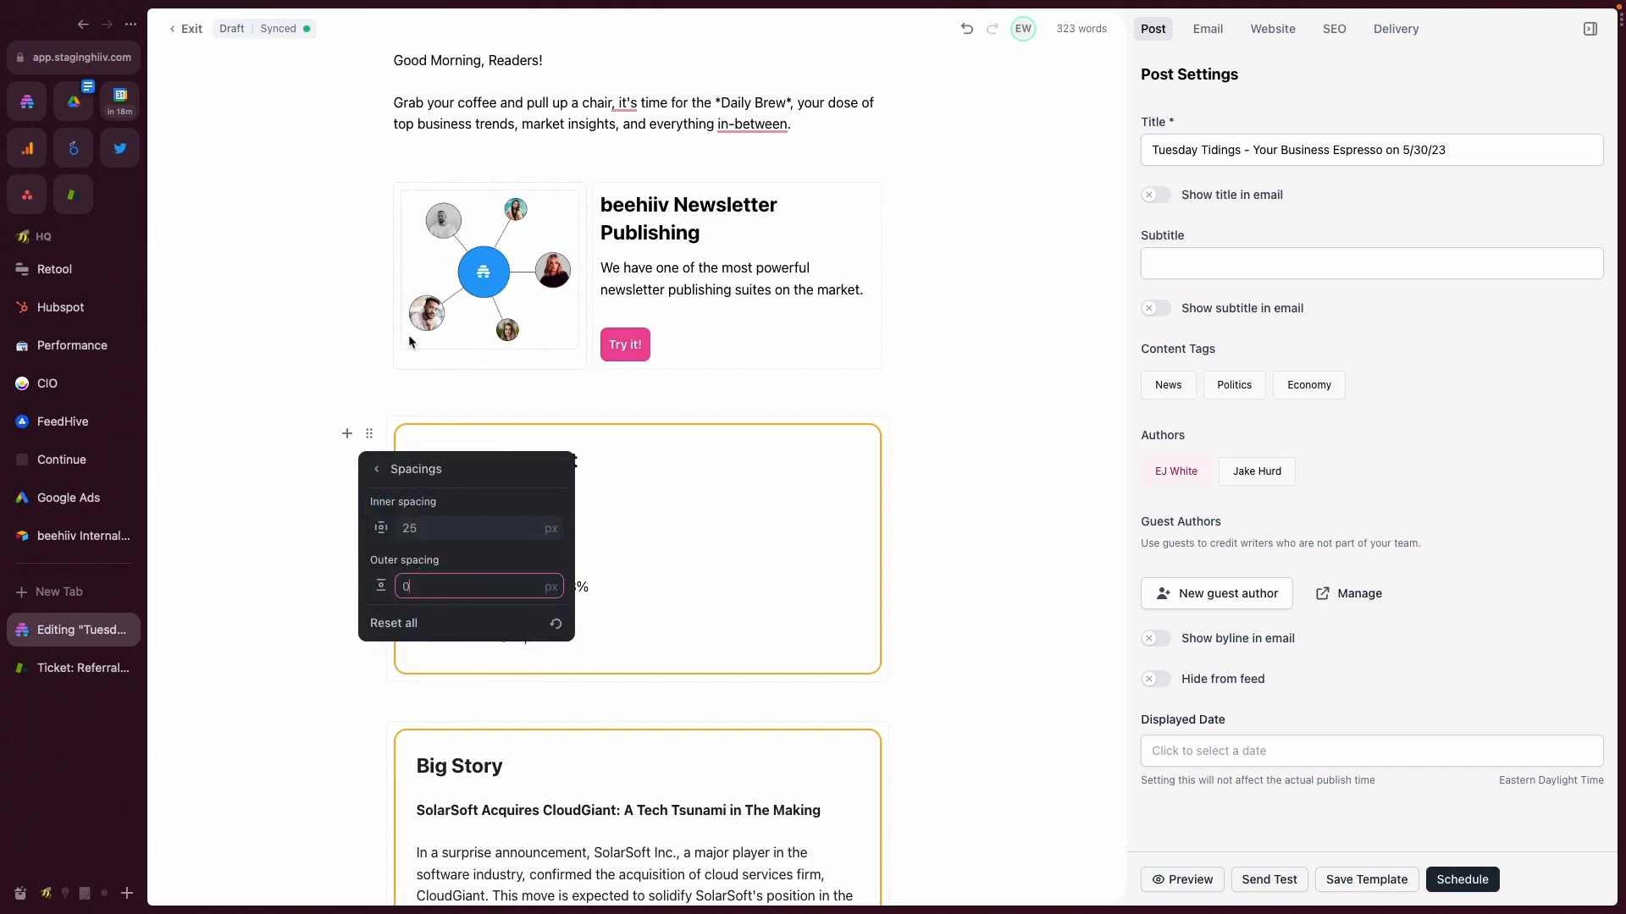
{"action": "left_click", "coordinate": [430, 592]}
{"action": "type", "text": "14"}
- Preview the post and compare the gap below the Market Snapshot section with the gaps between the other sections
{"action": "left_click", "coordinate": [1173, 888]}
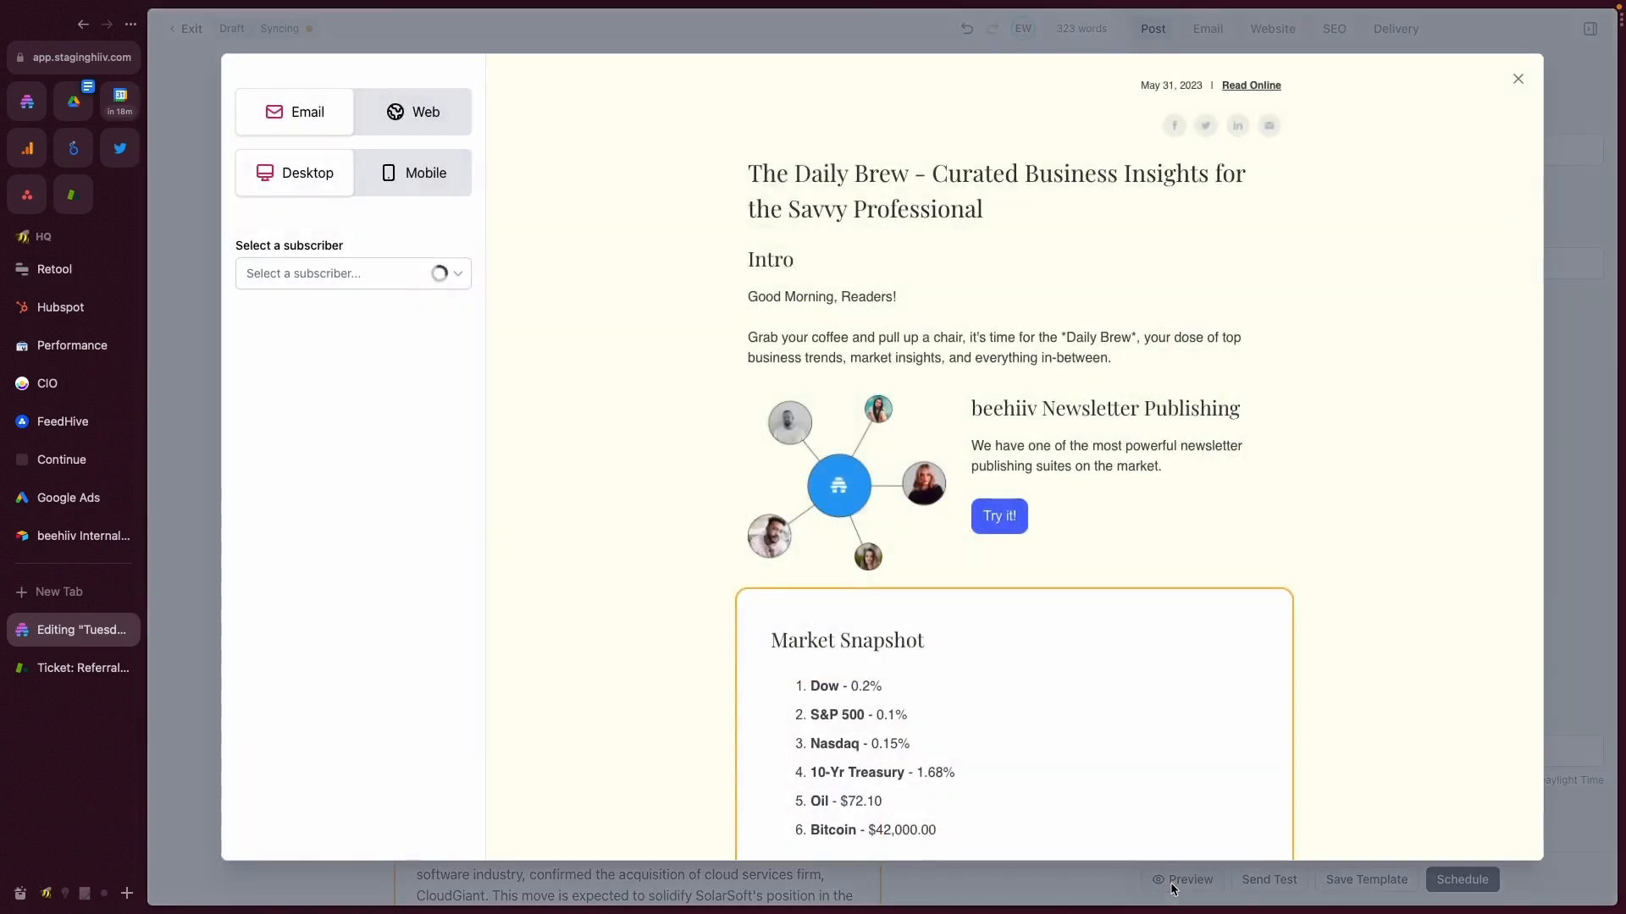
{"action": "scroll", "coordinate": [1048, 338], "scroll_direction": "down", "scroll_amount": 5}
{"action": "scroll", "coordinate": [847, 551], "scroll_direction": "up", "scroll_amount": 2}
{"action": "scroll", "coordinate": [855, 457], "scroll_direction": "down", "scroll_amount": 4}
{"action": "scroll", "coordinate": [864, 356], "scroll_direction": "up", "scroll_amount": 3}
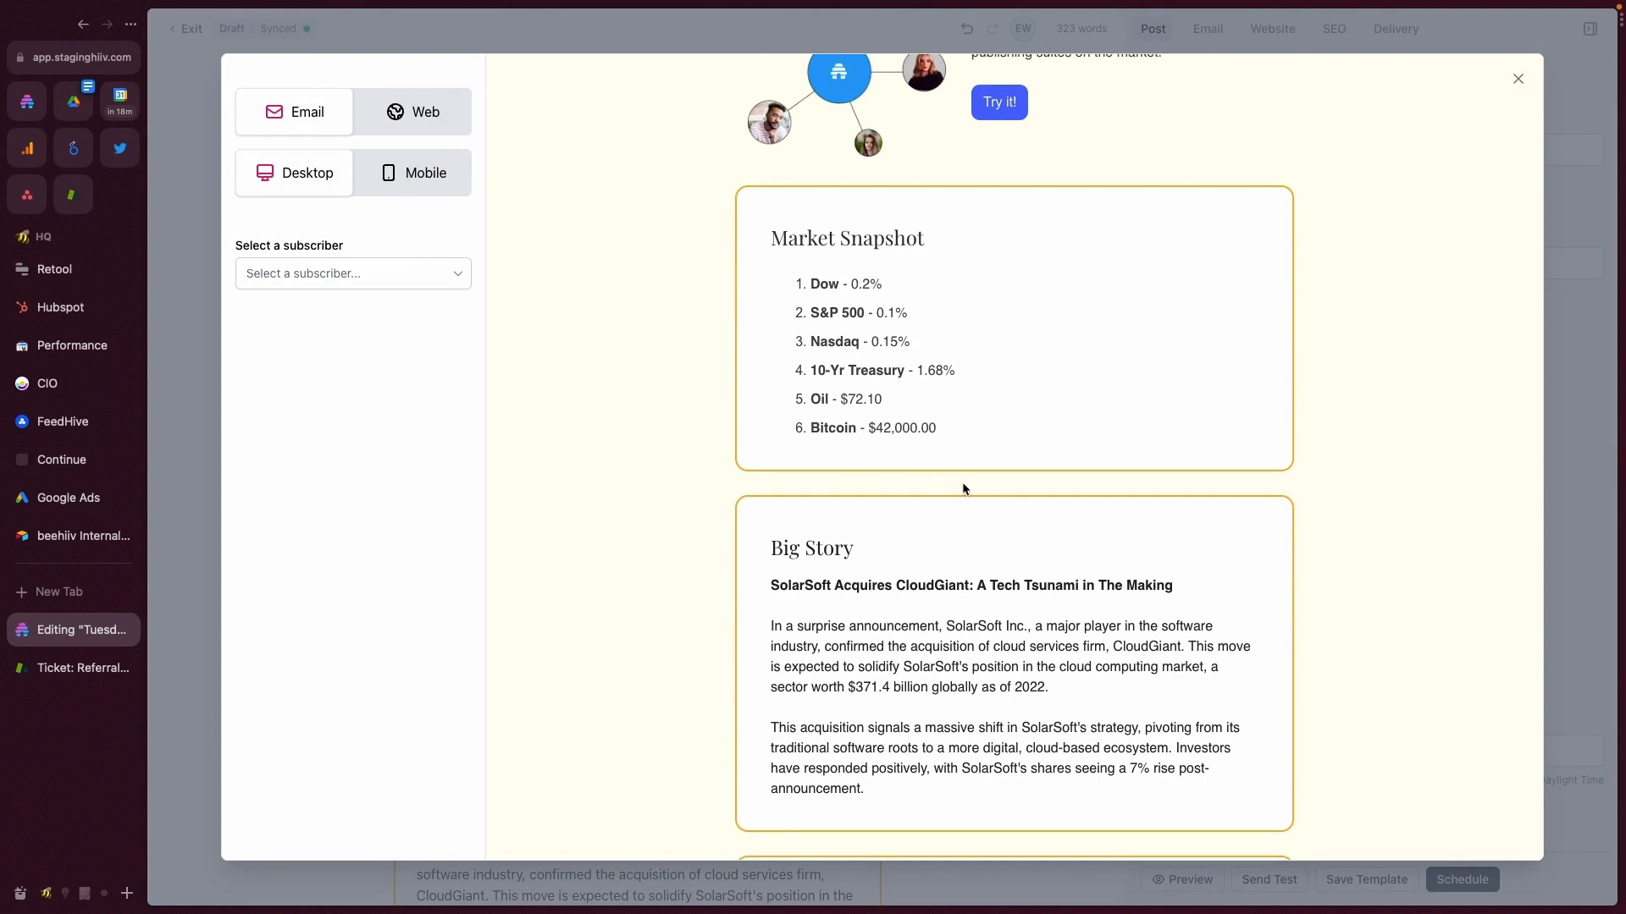
{"action": "left_click", "coordinate": [1516, 81]}
- Split the Market Snapshot section's inner spacing into individual sides and set left and right to 0 px
{"action": "left_click", "coordinate": [368, 432]}
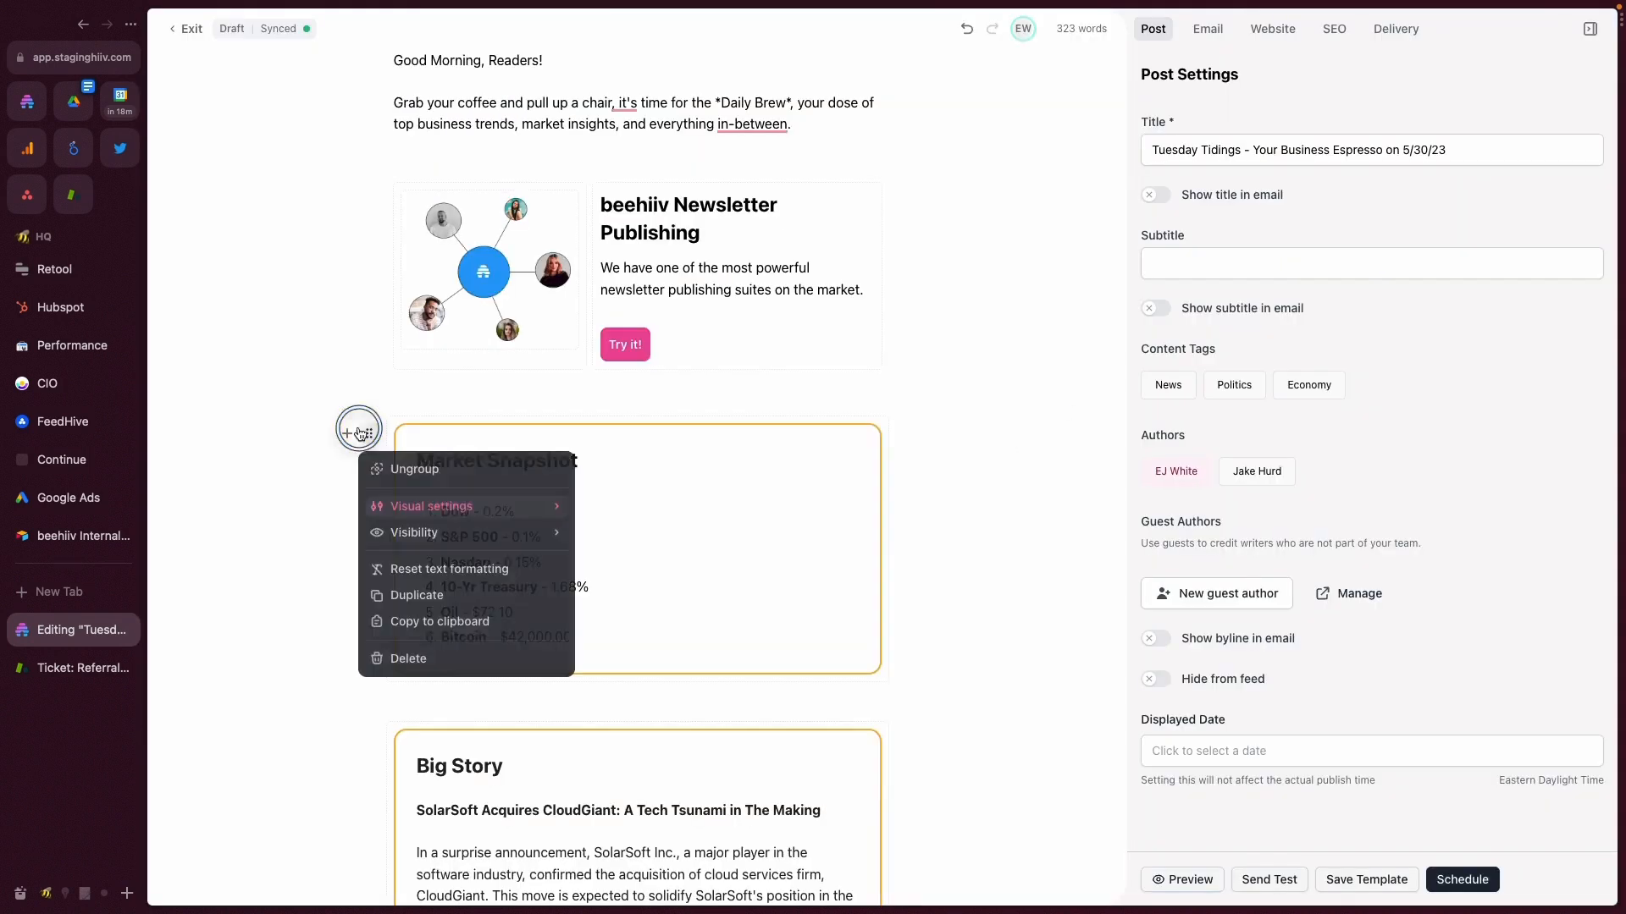
{"action": "left_click", "coordinate": [407, 507]}
{"action": "left_click", "coordinate": [377, 508]}
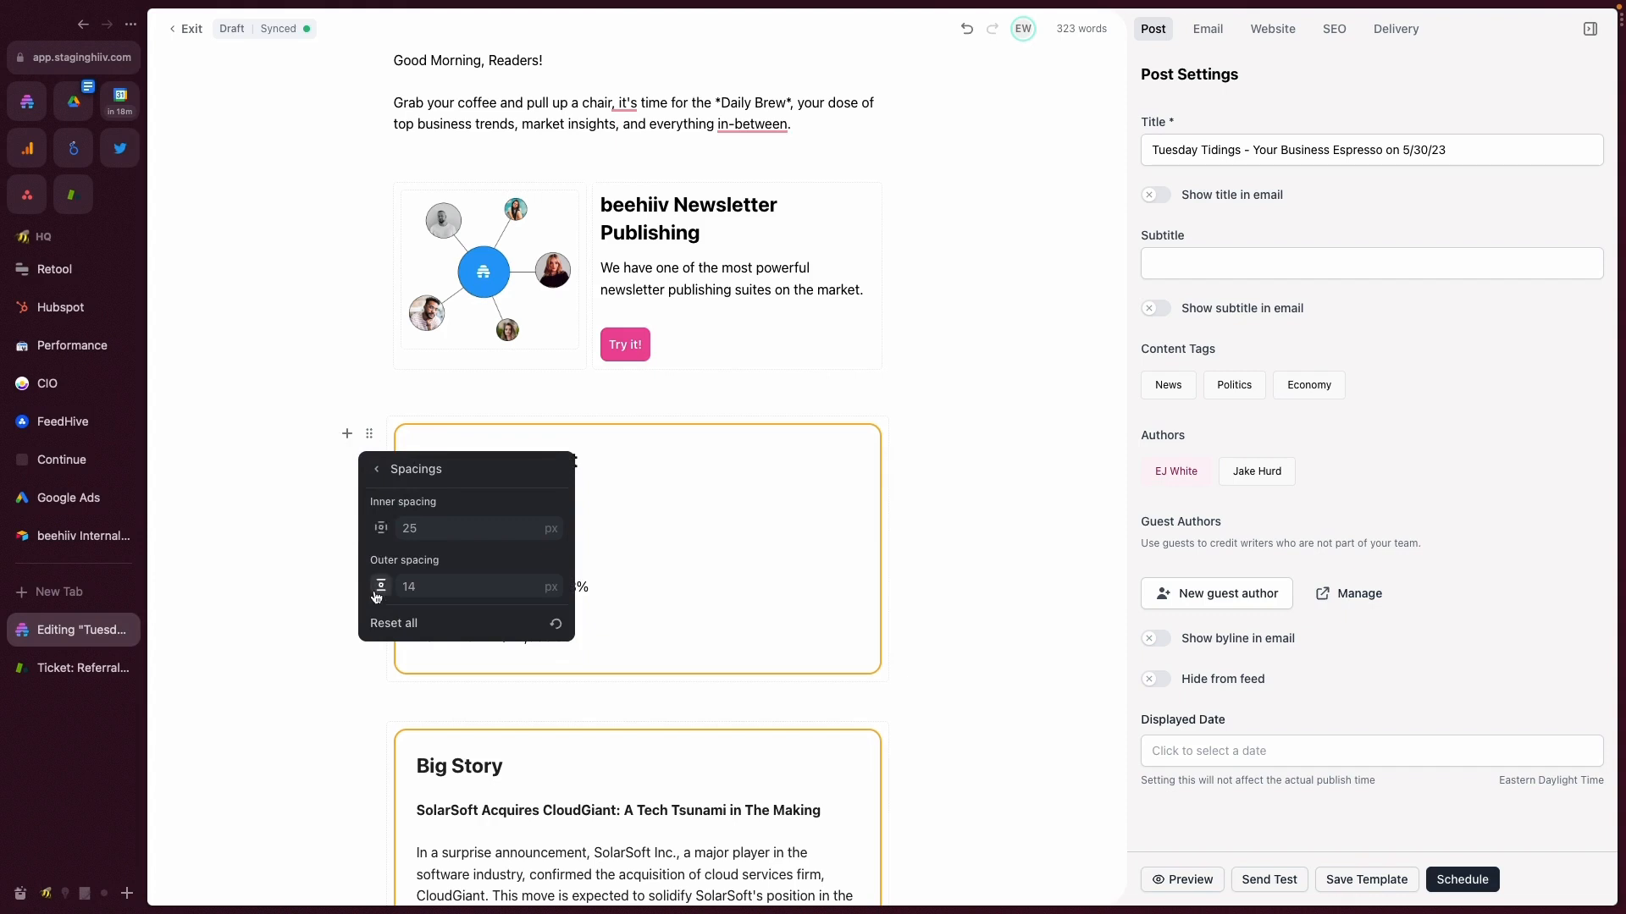
{"action": "left_click", "coordinate": [379, 529]}
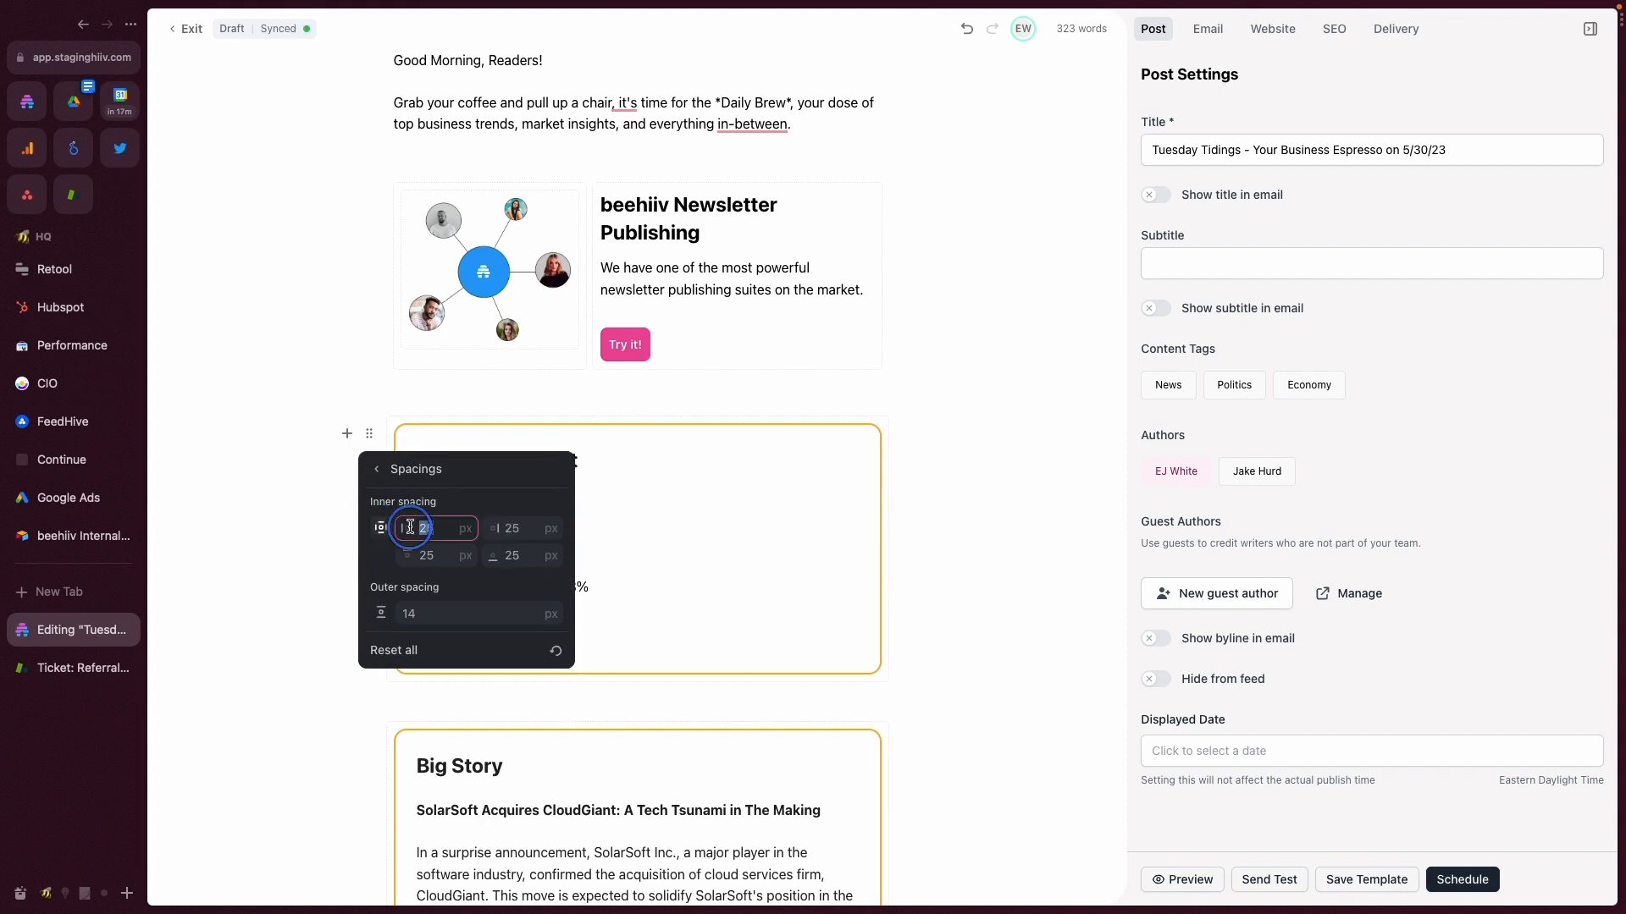
{"action": "type", "text": "0"}
{"action": "key", "text": "Tab"}
{"action": "type", "text": "0"}
{"action": "left_click", "coordinate": [852, 511]}
- Preview the post and check the Market Snapshot section's side spacing
{"action": "left_click", "coordinate": [1182, 880]}
{"action": "scroll", "coordinate": [942, 601], "scroll_direction": "down", "scroll_amount": 3}
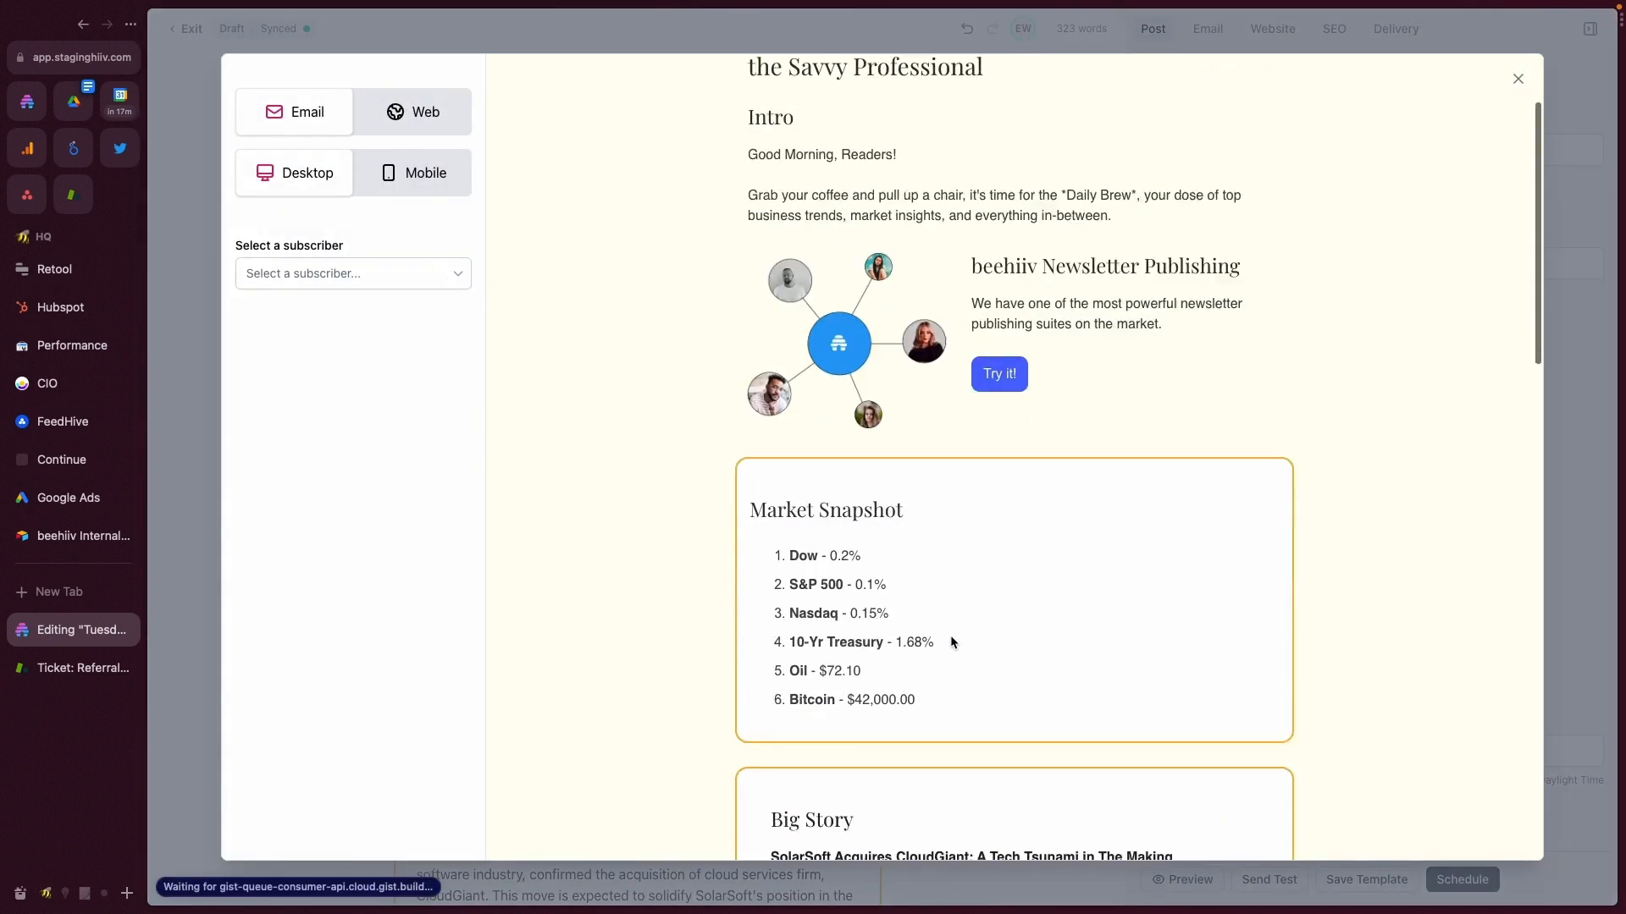
{"action": "left_click", "coordinate": [1530, 85]}
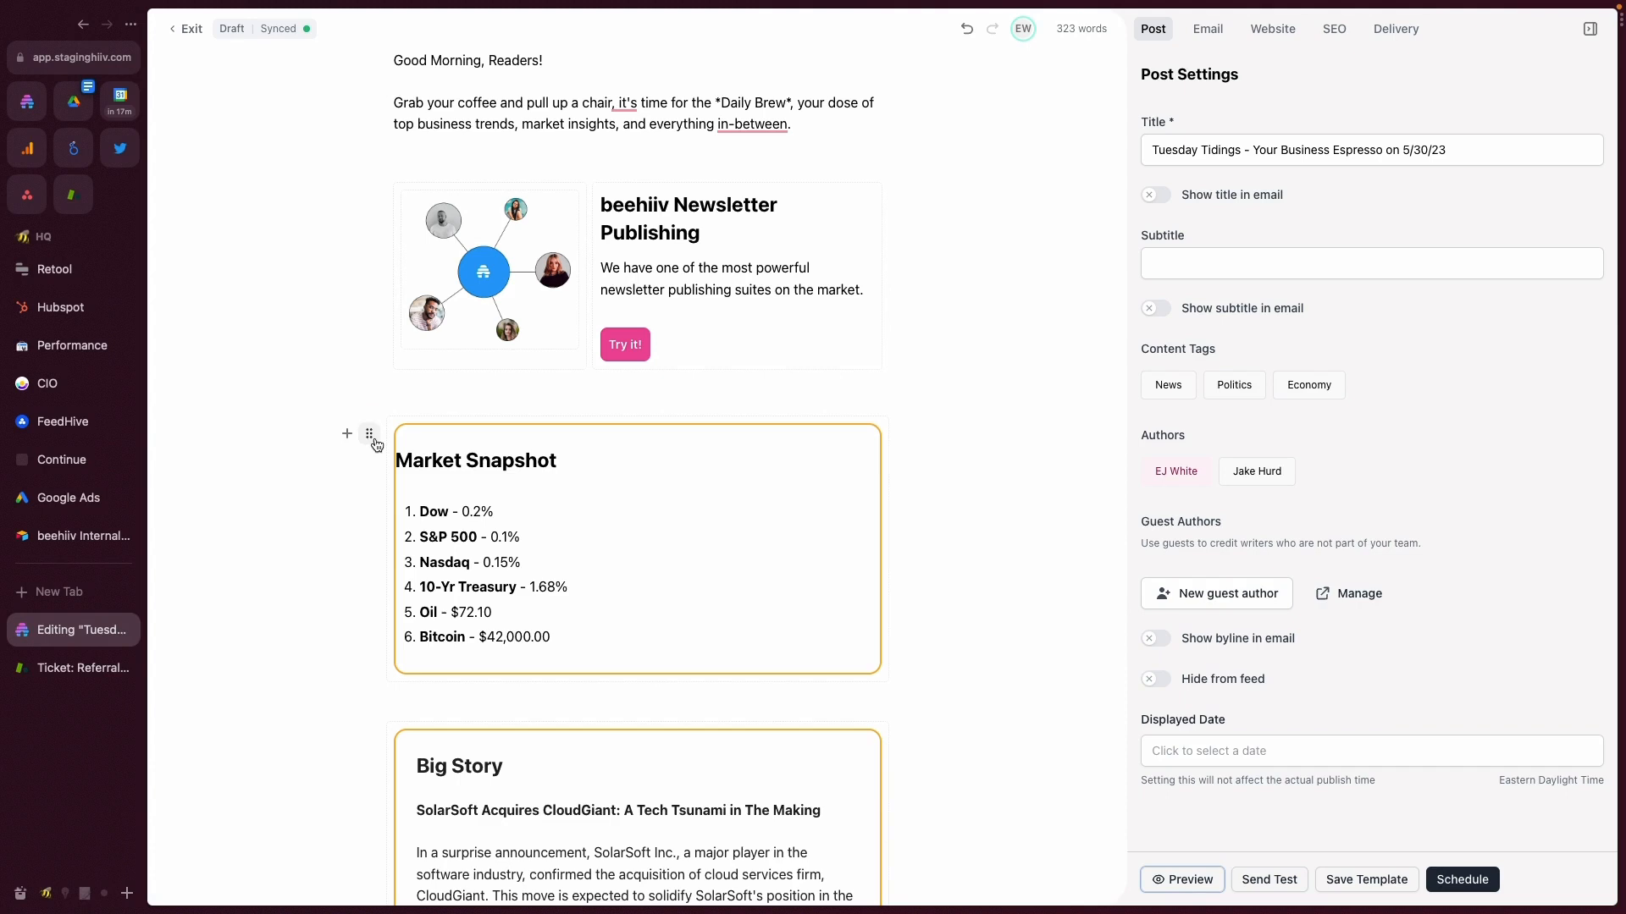
- Set the Market Snapshot section's left inner spacing to 15 px and split its outer spacing into separate top and bottom values
{"action": "left_click", "coordinate": [369, 433]}
{"action": "left_click", "coordinate": [435, 501]}
{"action": "left_click", "coordinate": [415, 505]}
{"action": "left_click", "coordinate": [419, 529]}
{"action": "double_click", "coordinate": [419, 530]}
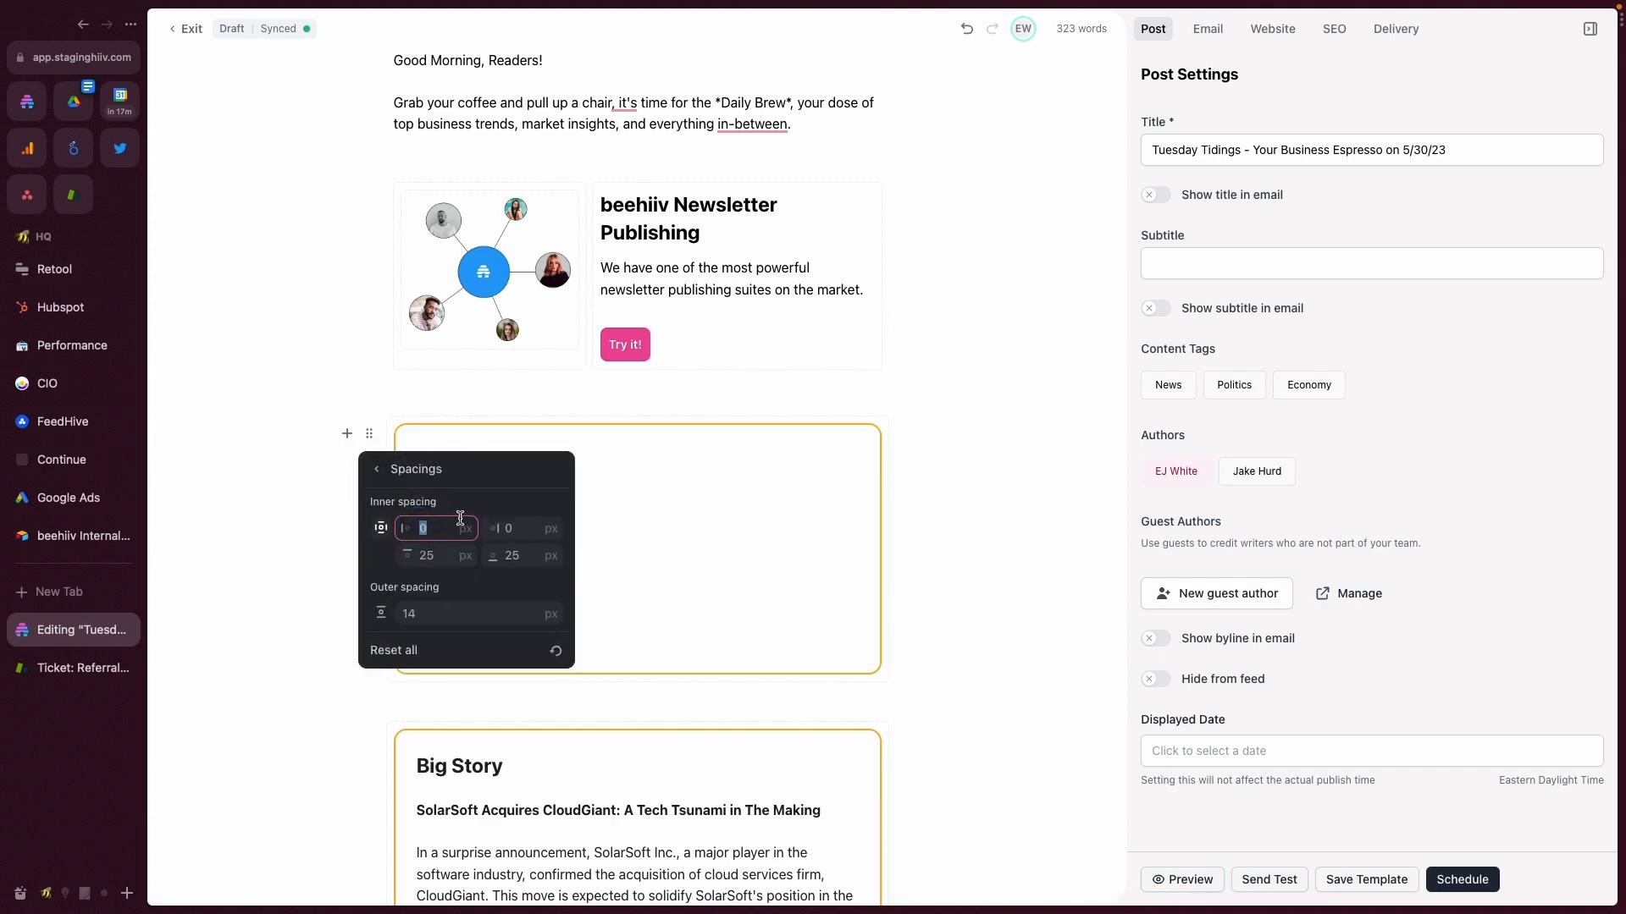
{"action": "left_click", "coordinate": [381, 613]}
- Split the Market Snapshot border radius into individual corners and set both top corners to 0 px
{"action": "left_click", "coordinate": [377, 469]}
{"action": "left_click", "coordinate": [380, 532]}
{"action": "left_click", "coordinate": [380, 529]}
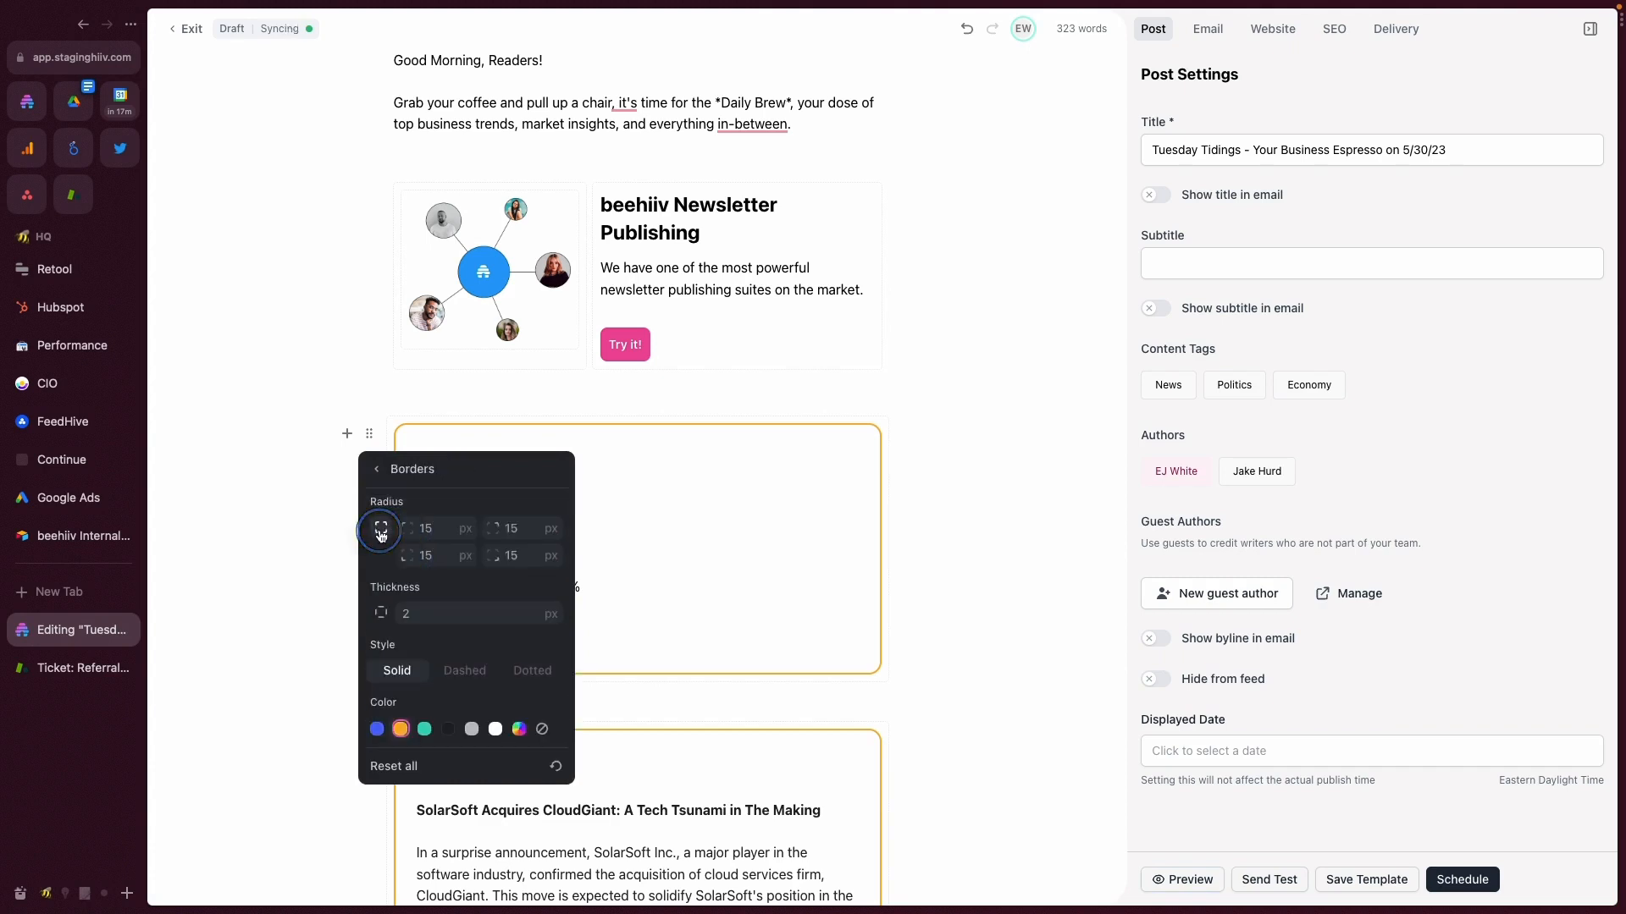
{"action": "double_click", "coordinate": [426, 528]}
{"action": "type", "text": "0"}
{"action": "key", "text": "Tab"}
{"action": "type", "text": "0"}
{"action": "left_click", "coordinate": [672, 512]}
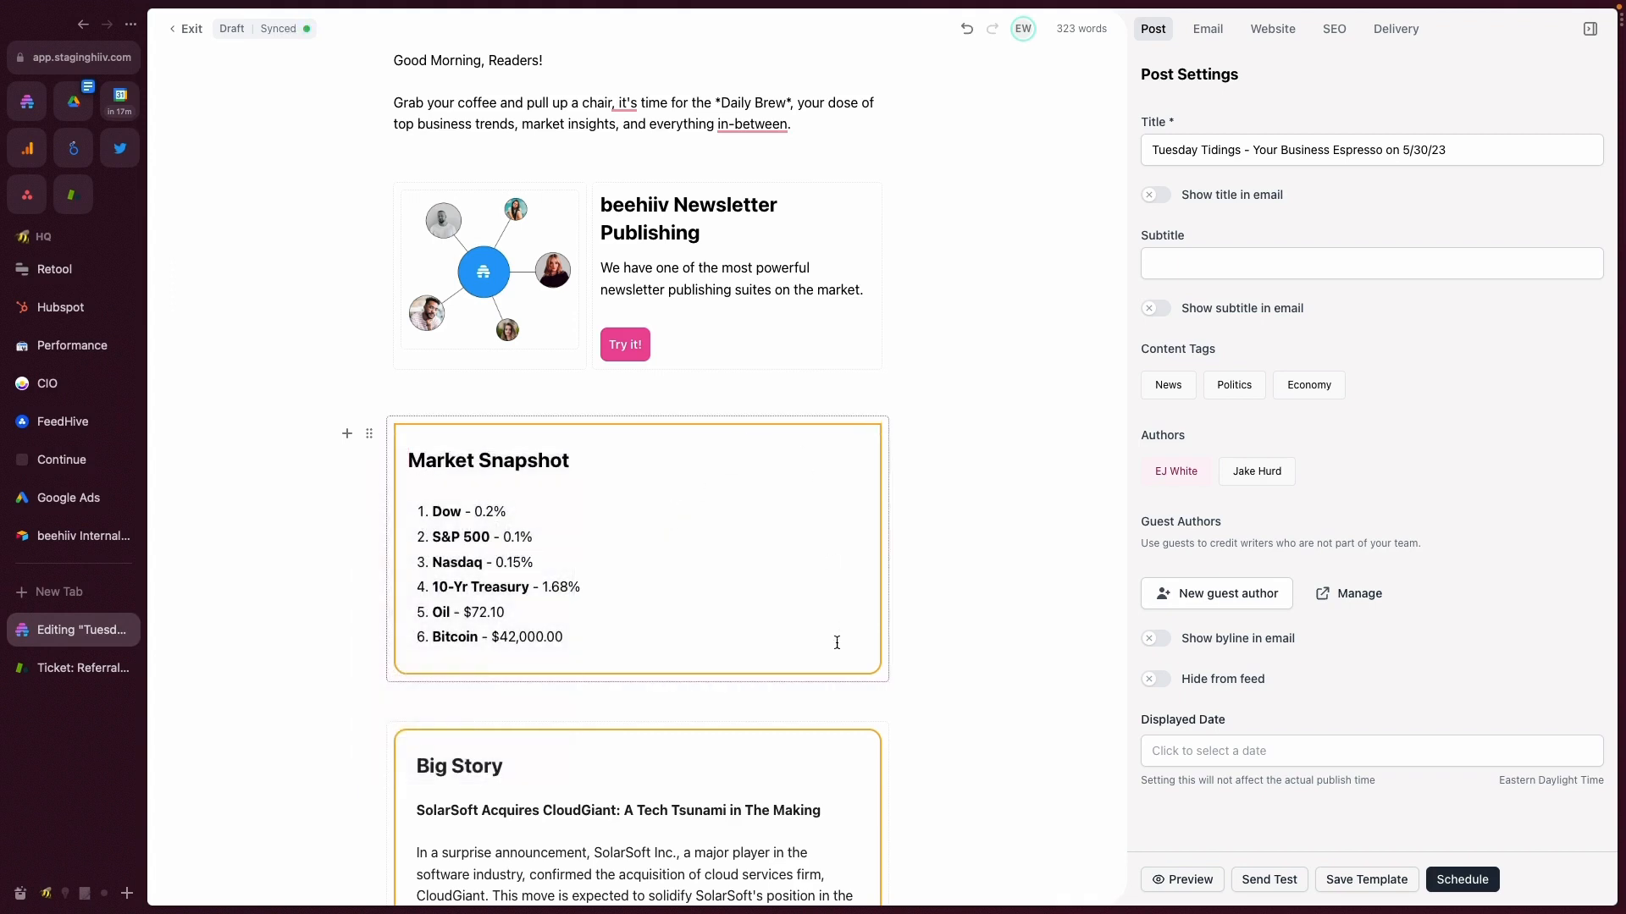
- Split the Market Snapshot border thickness into individual sides and set the left and right sides to 5 px
{"action": "left_click", "coordinate": [369, 434]}
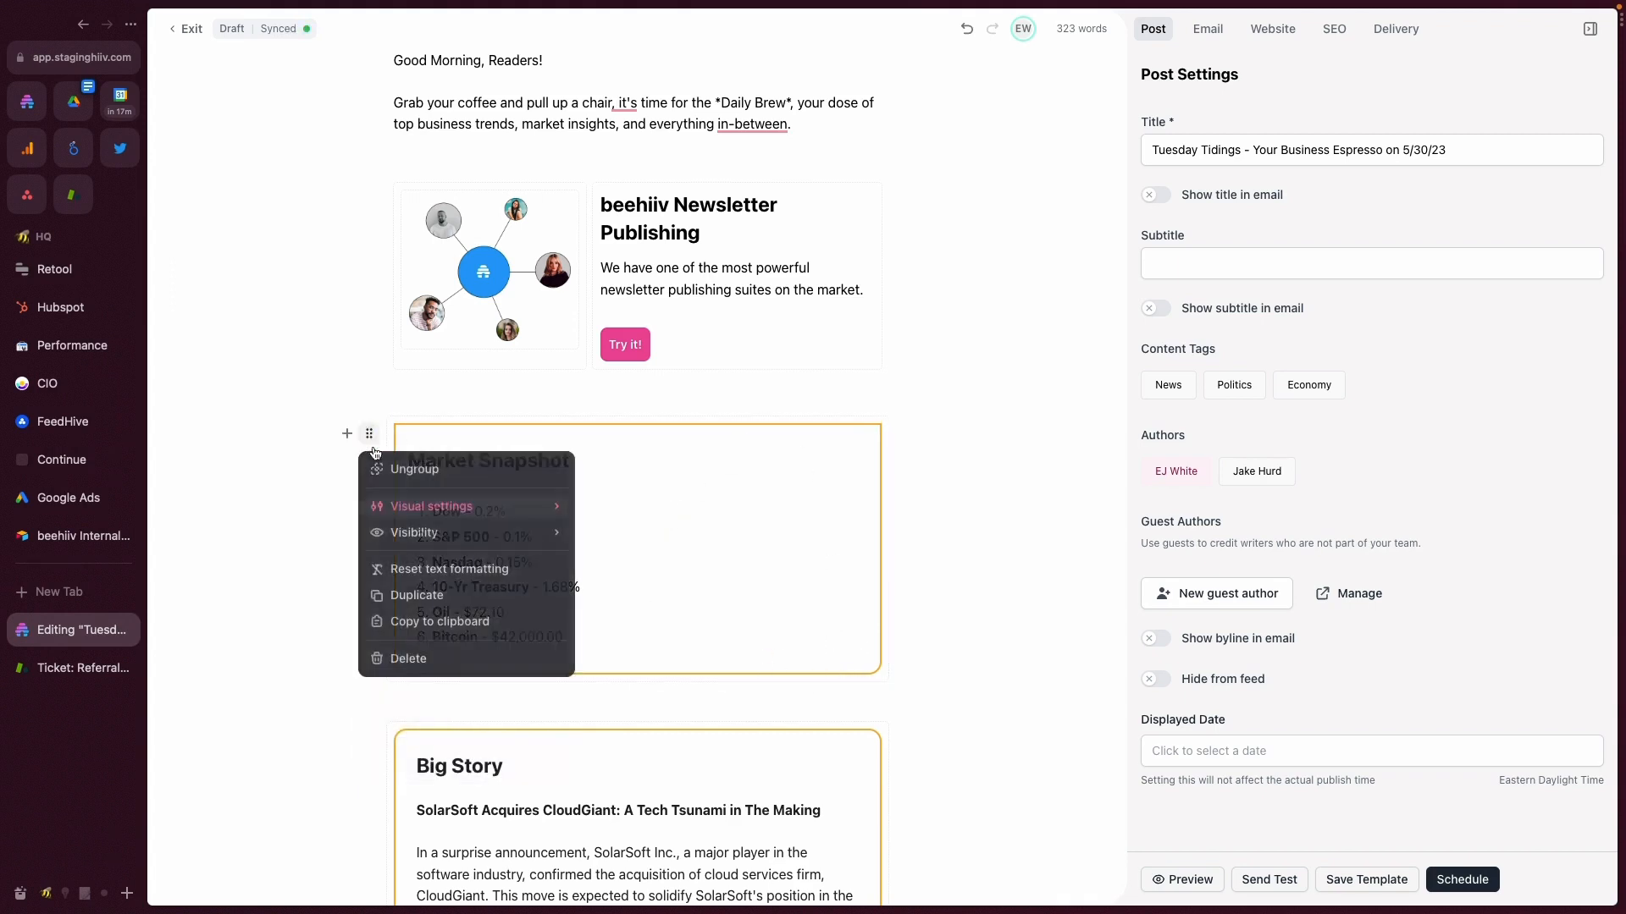
{"action": "left_click", "coordinate": [417, 505]}
{"action": "left_click", "coordinate": [394, 530]}
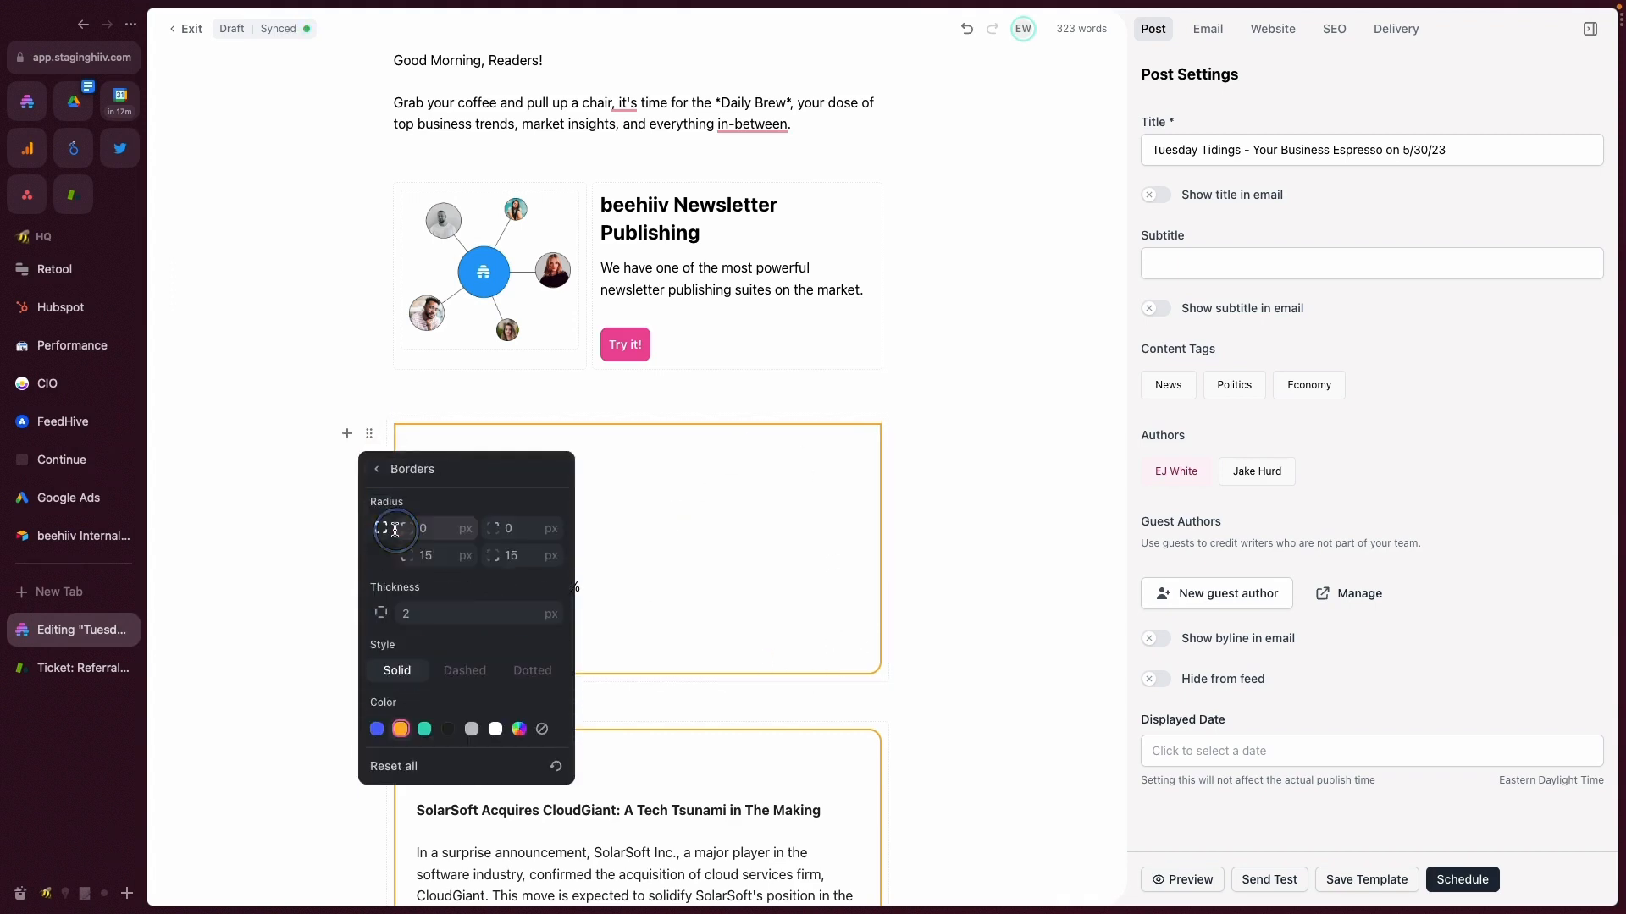
{"action": "left_click", "coordinate": [381, 612]}
{"action": "left_click", "coordinate": [409, 613]}
{"action": "double_click", "coordinate": [444, 615]}
{"action": "key", "text": "Tab"}
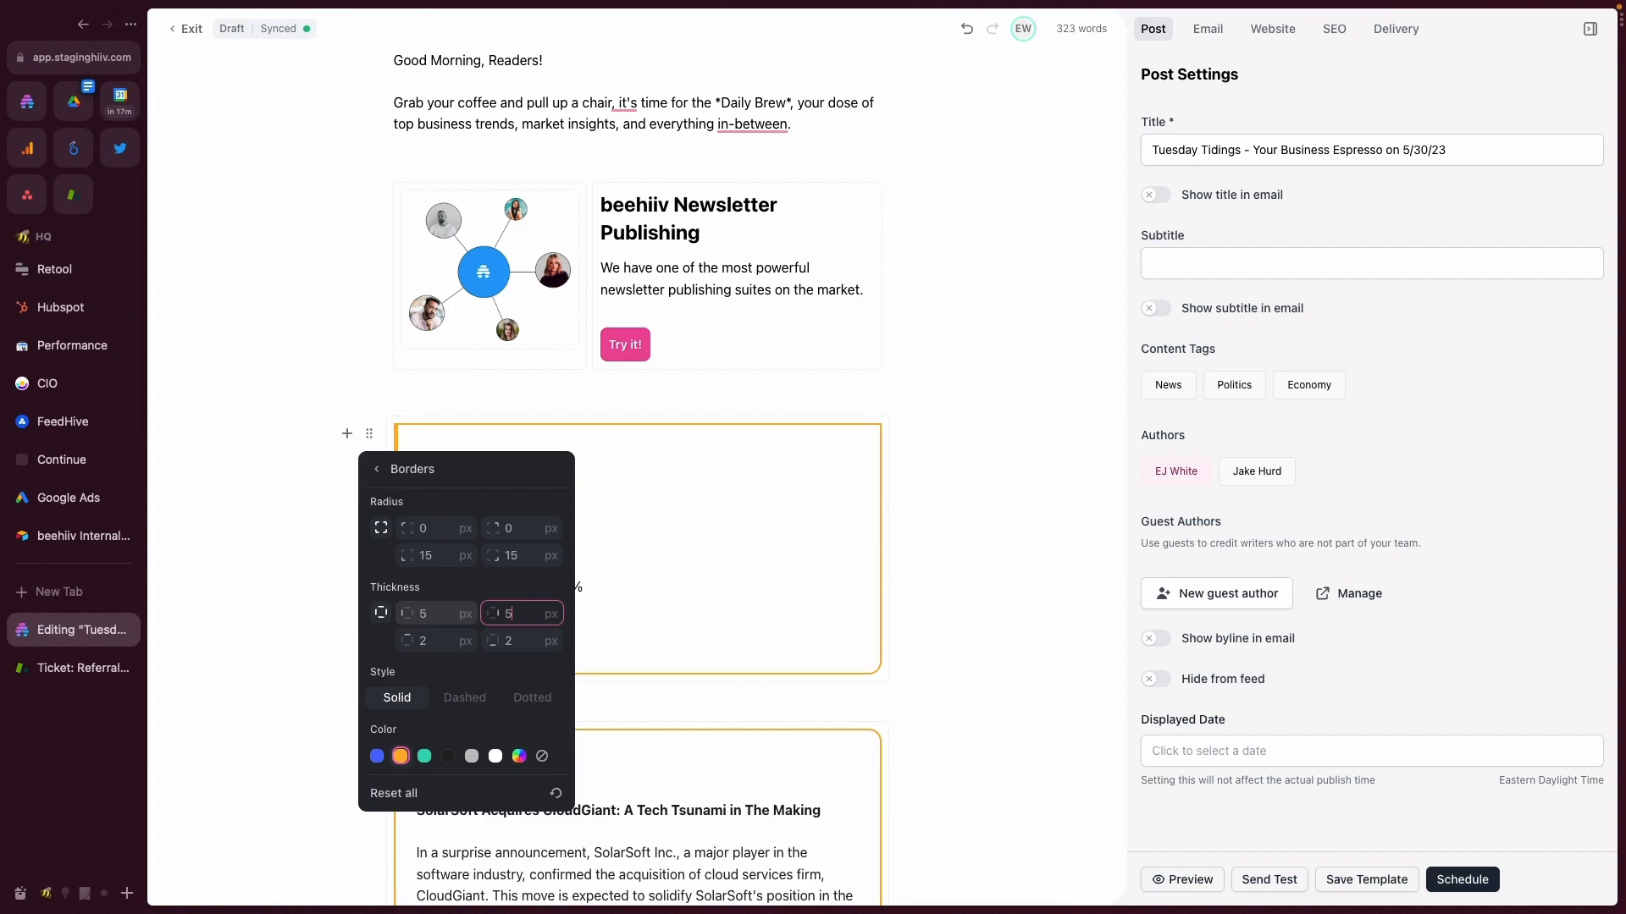
{"action": "left_click", "coordinate": [720, 571]}
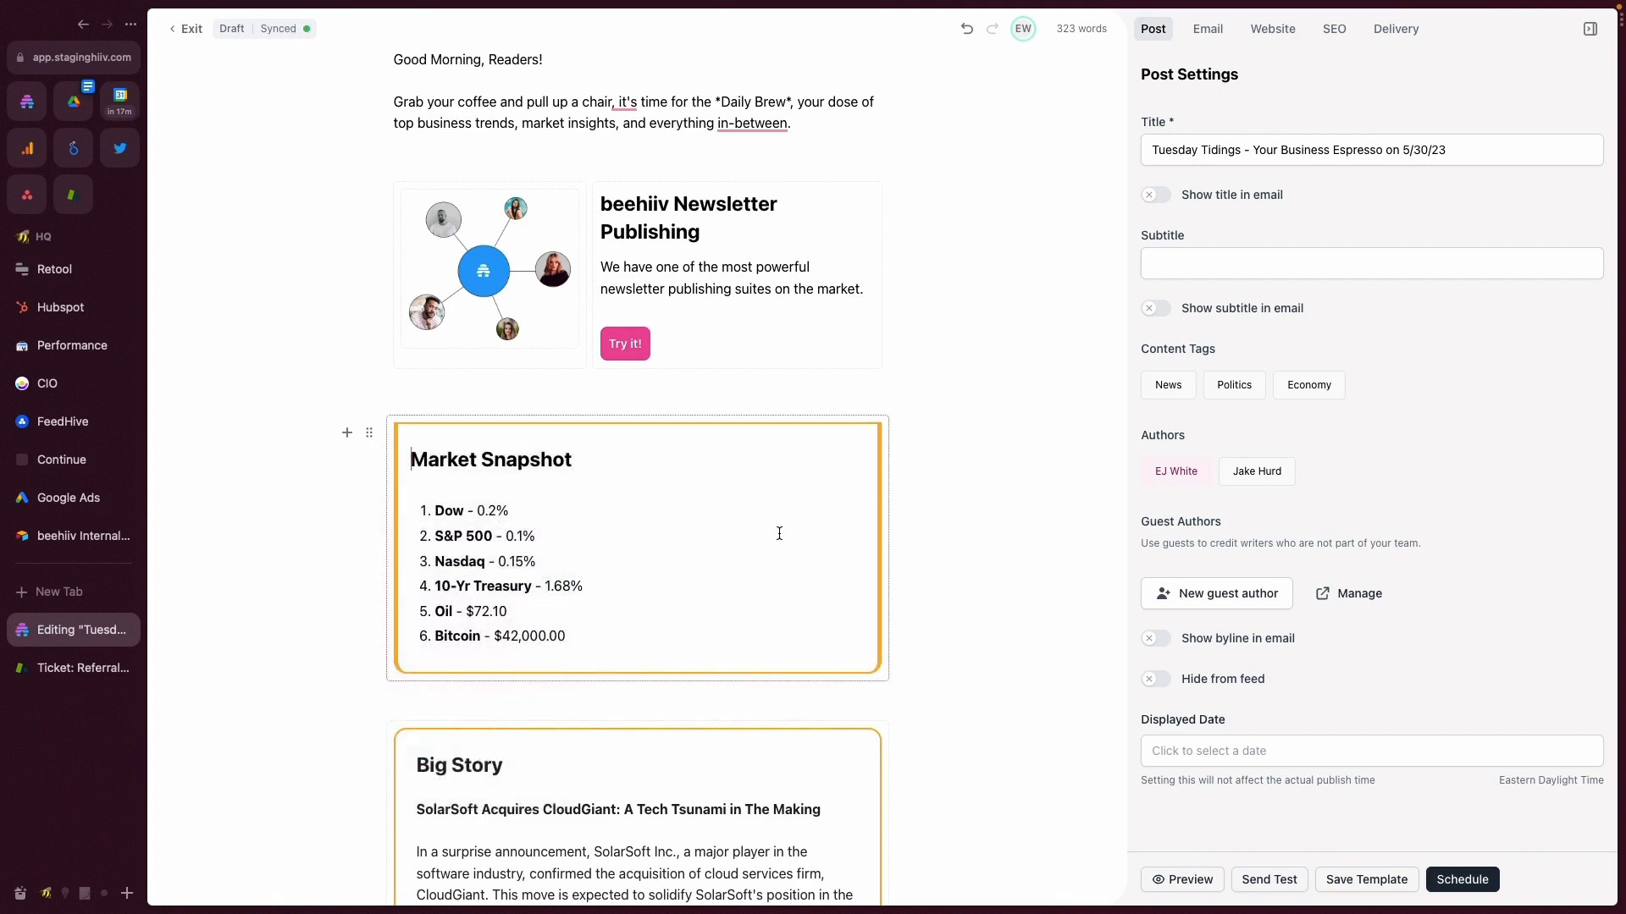
- Preview the post and check the Market Snapshot section's square top corners and side border thickness
{"action": "scroll", "coordinate": [754, 525], "scroll_direction": "down", "scroll_amount": 3}
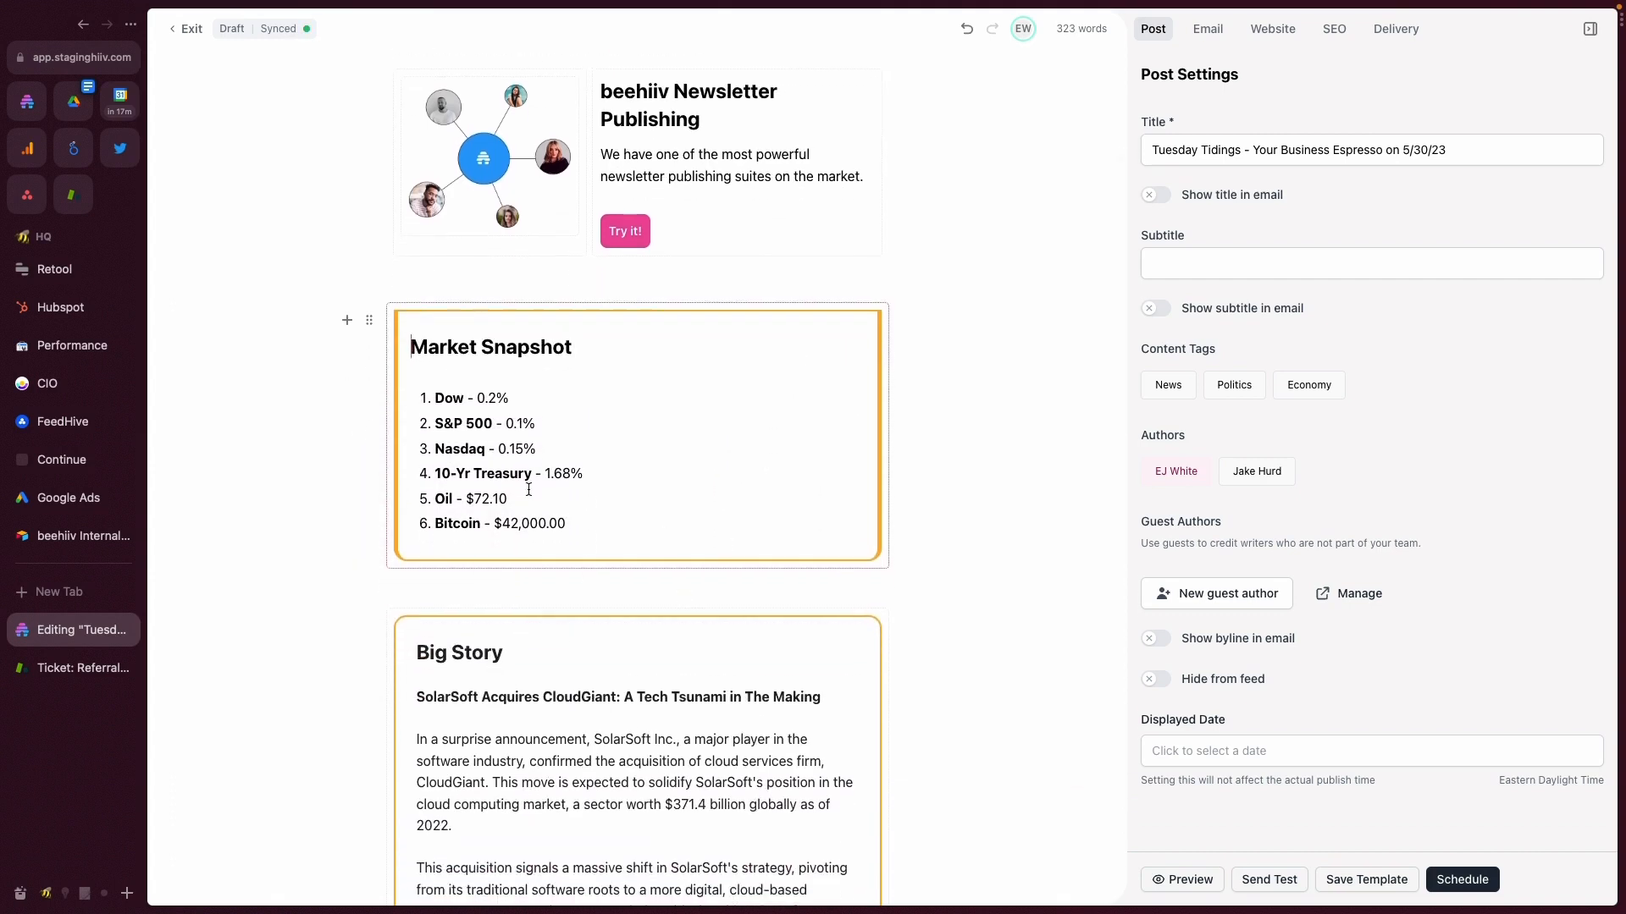
{"action": "scroll", "coordinate": [593, 508], "scroll_direction": "up", "scroll_amount": 5}
{"action": "left_click", "coordinate": [1183, 880]}
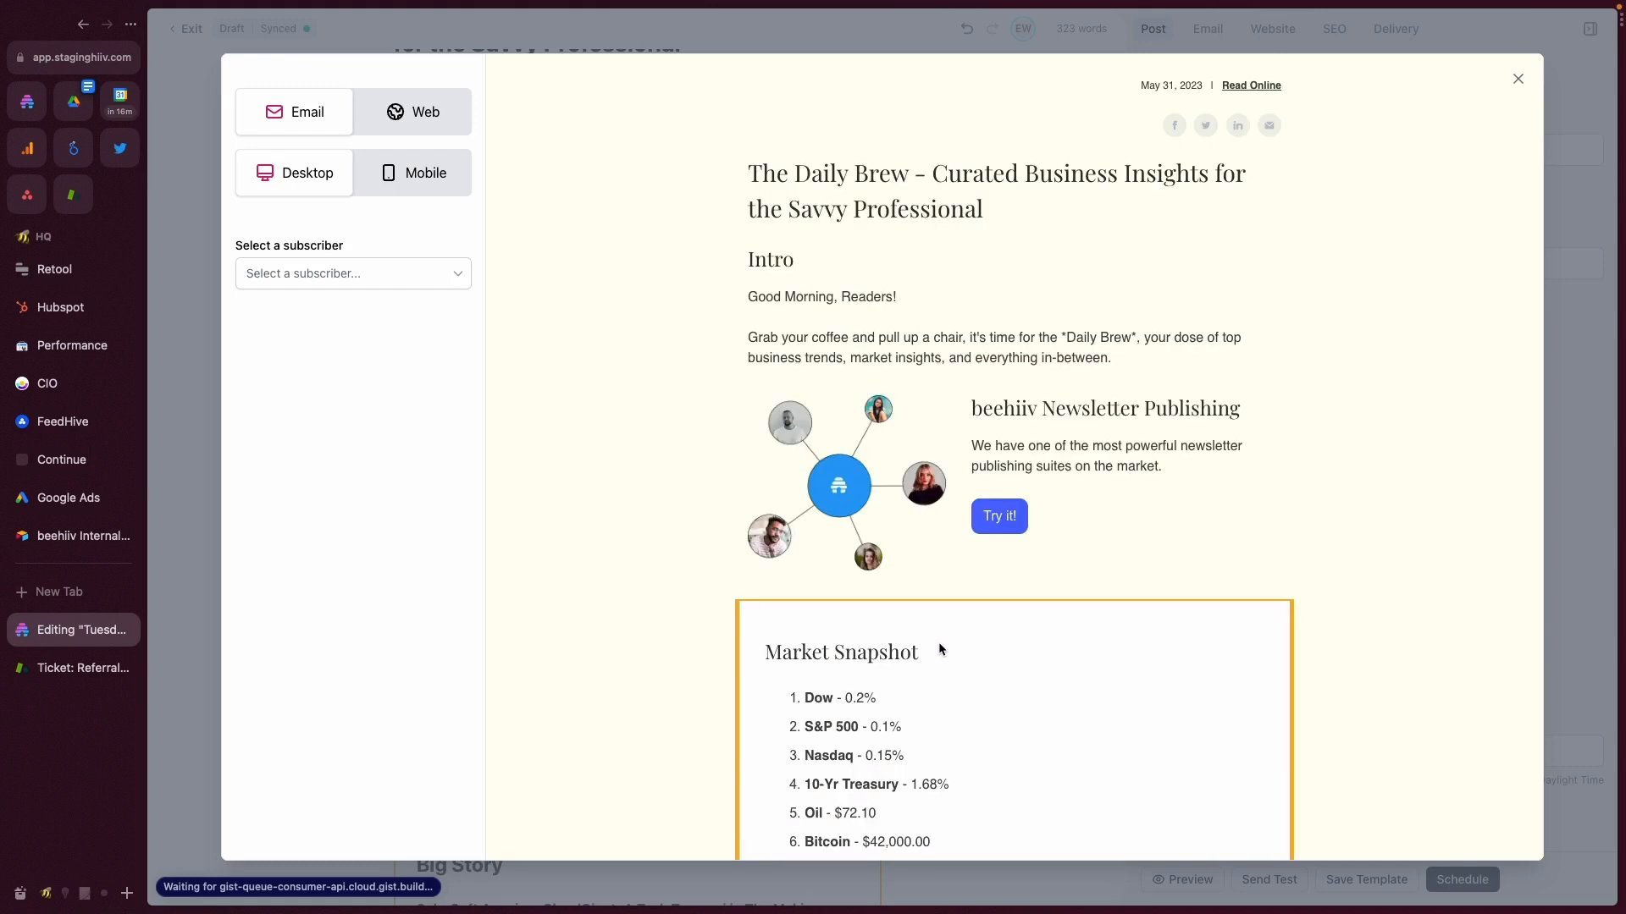
{"action": "scroll", "coordinate": [938, 647], "scroll_direction": "down", "scroll_amount": 3}
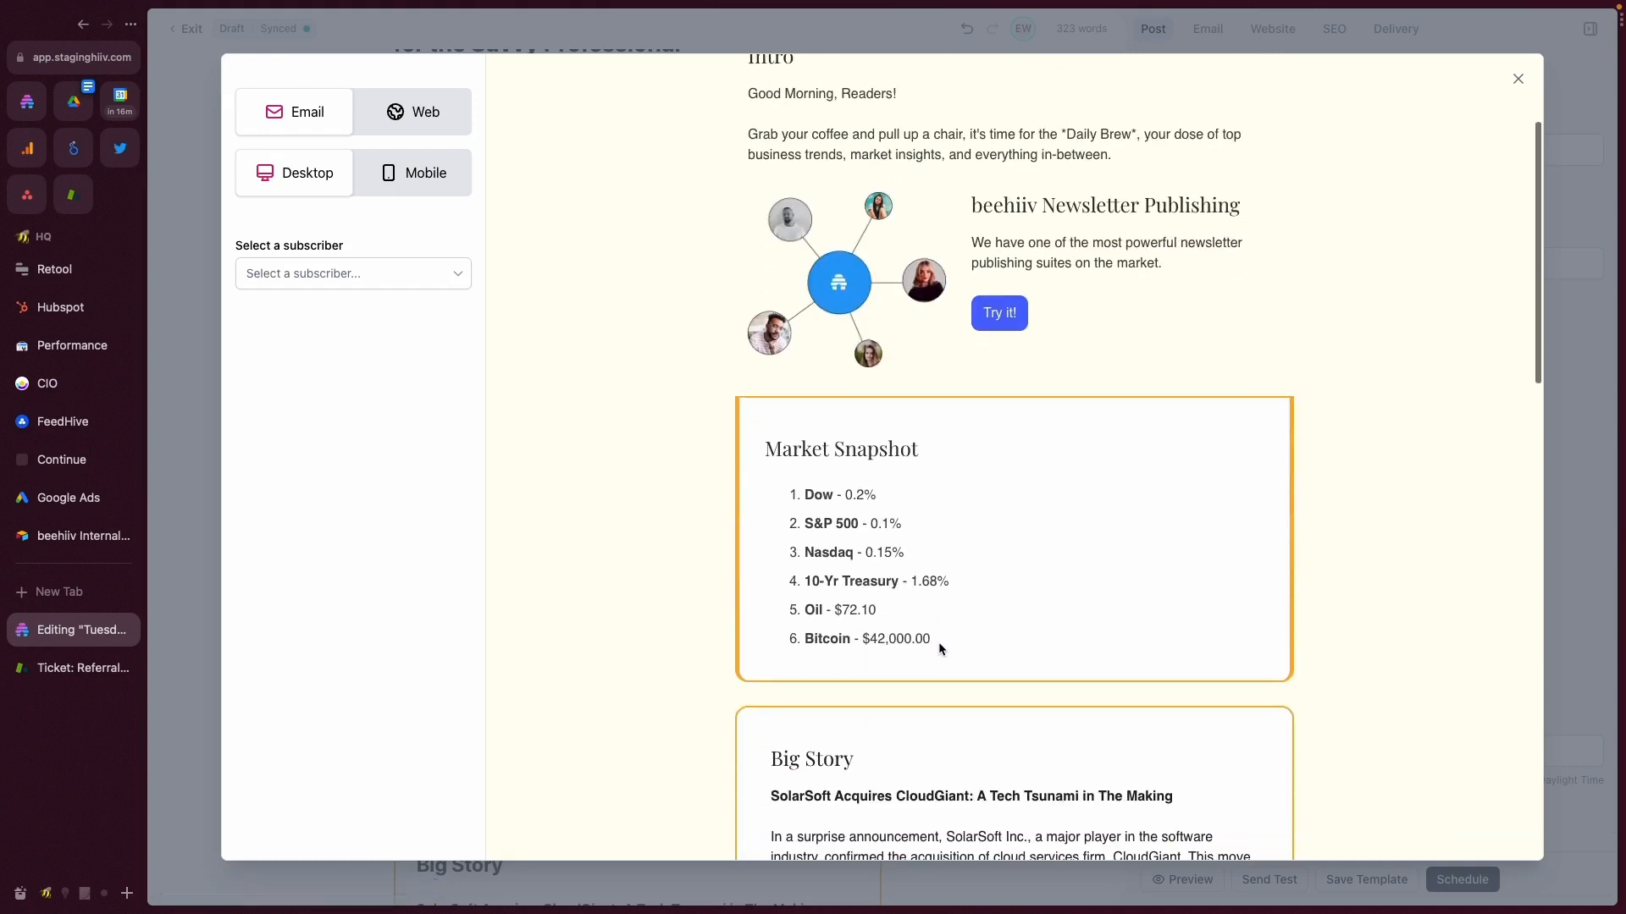
{"action": "left_click", "coordinate": [1517, 79]}
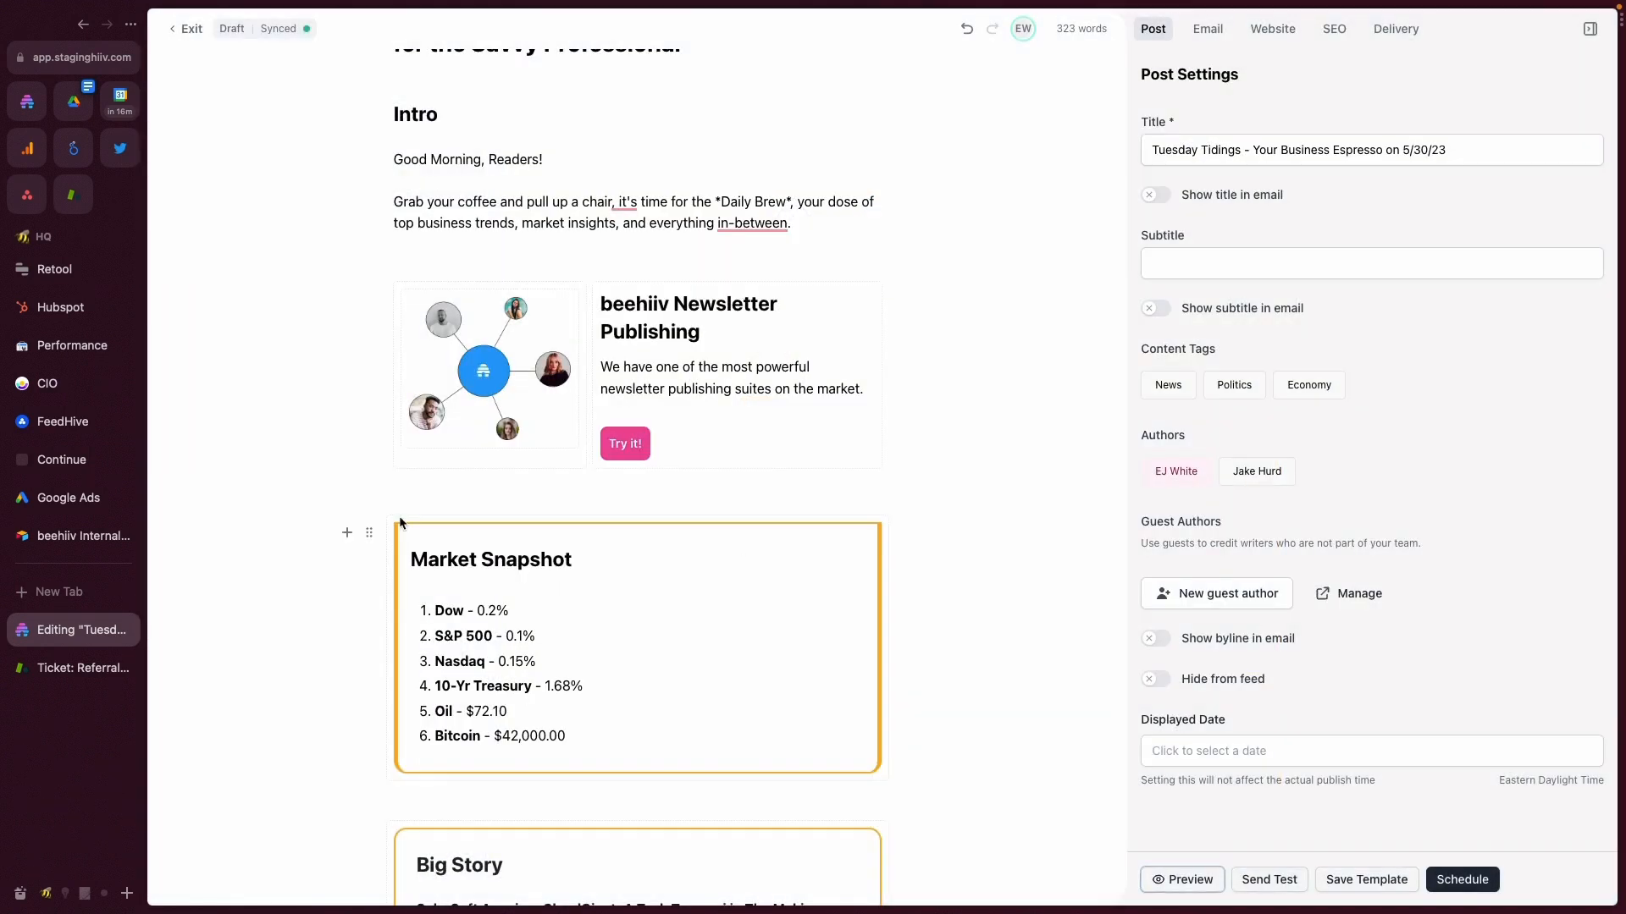
- Reset all visual settings of the Market Snapshot section and undo the reset
{"action": "left_click", "coordinate": [369, 533]}
{"action": "scroll", "coordinate": [563, 683], "scroll_direction": "down", "scroll_amount": 1}
{"action": "left_click", "coordinate": [457, 568]}
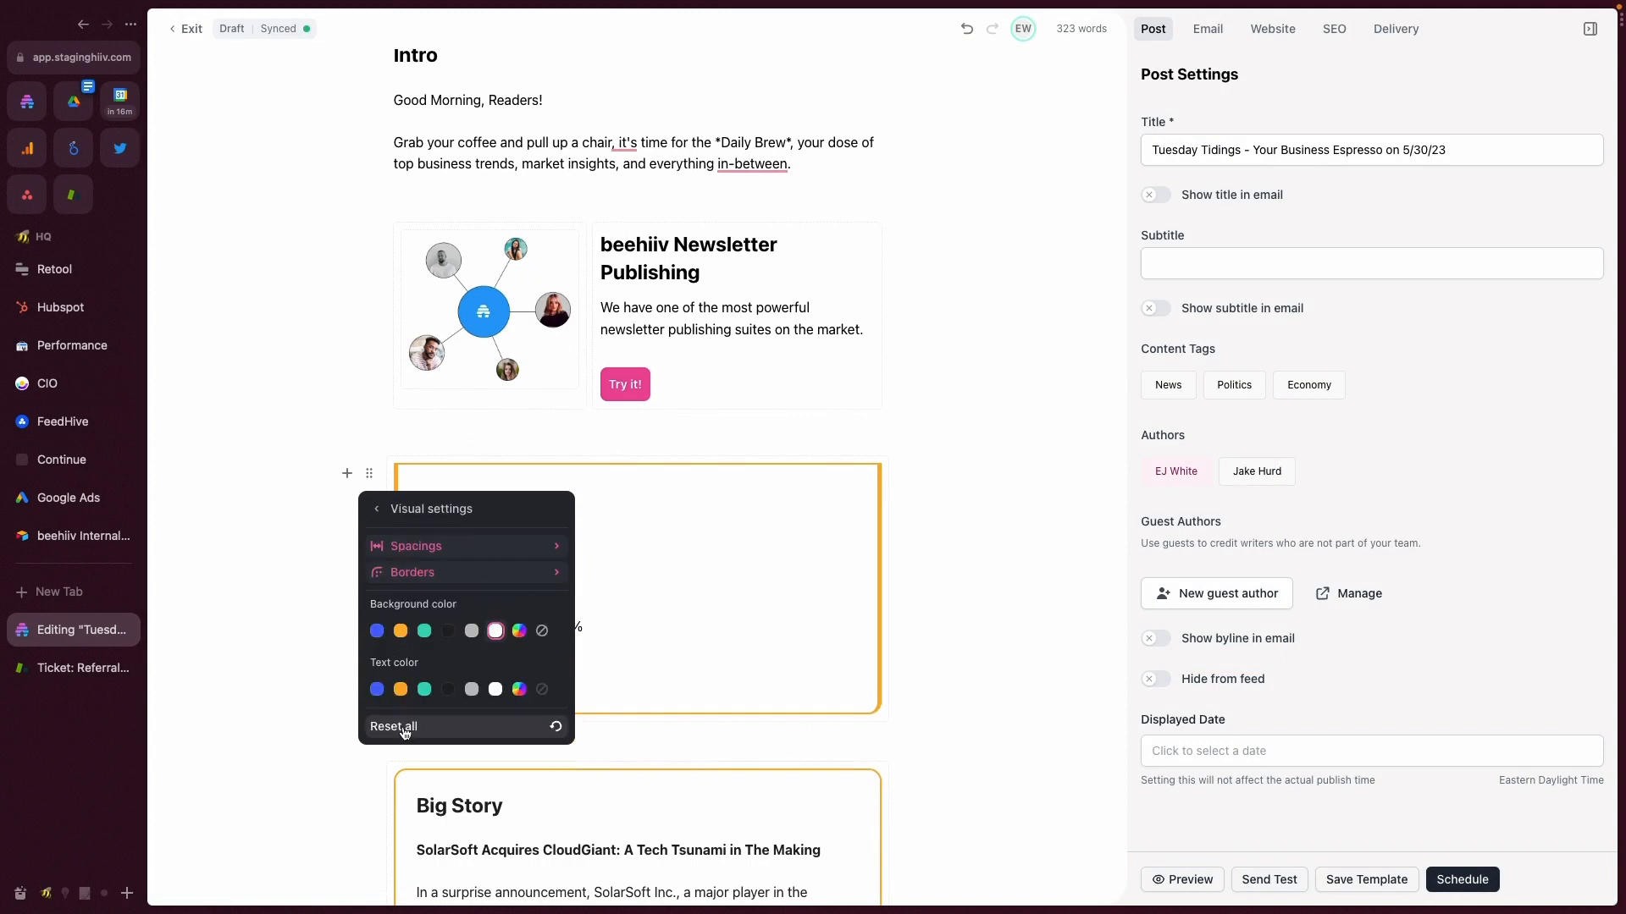
{"action": "left_click", "coordinate": [398, 727]}
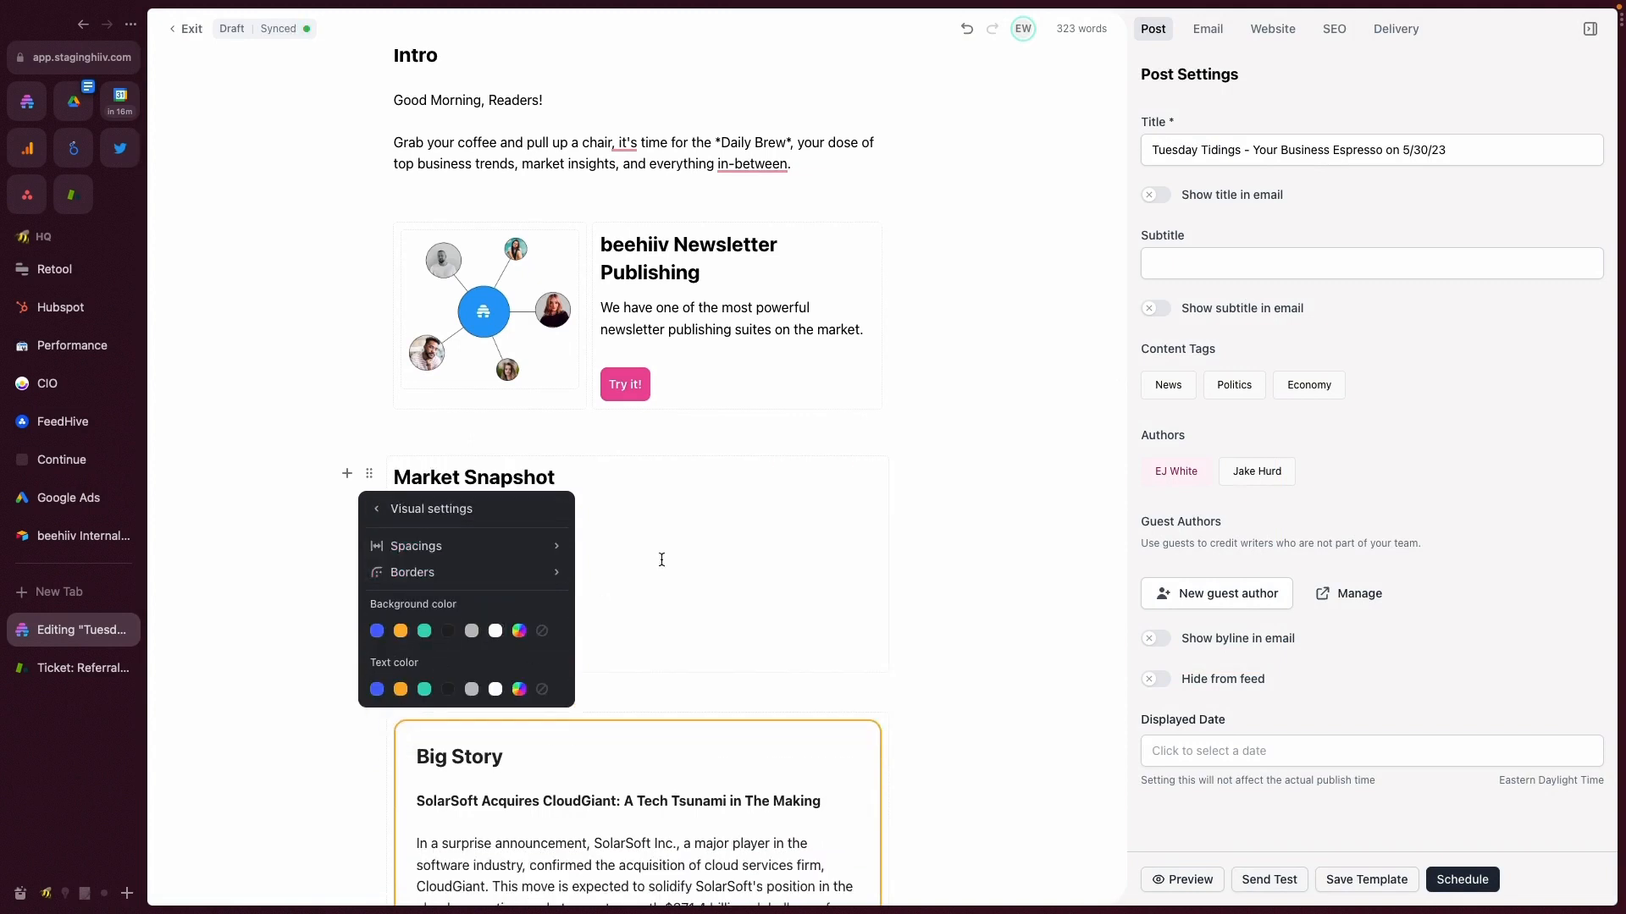
{"action": "left_click", "coordinate": [347, 582]}
{"action": "key", "text": "ctrl+z"}
- Try the dashed border style on the Market Snapshot section and return to solid
{"action": "left_click", "coordinate": [368, 471]}
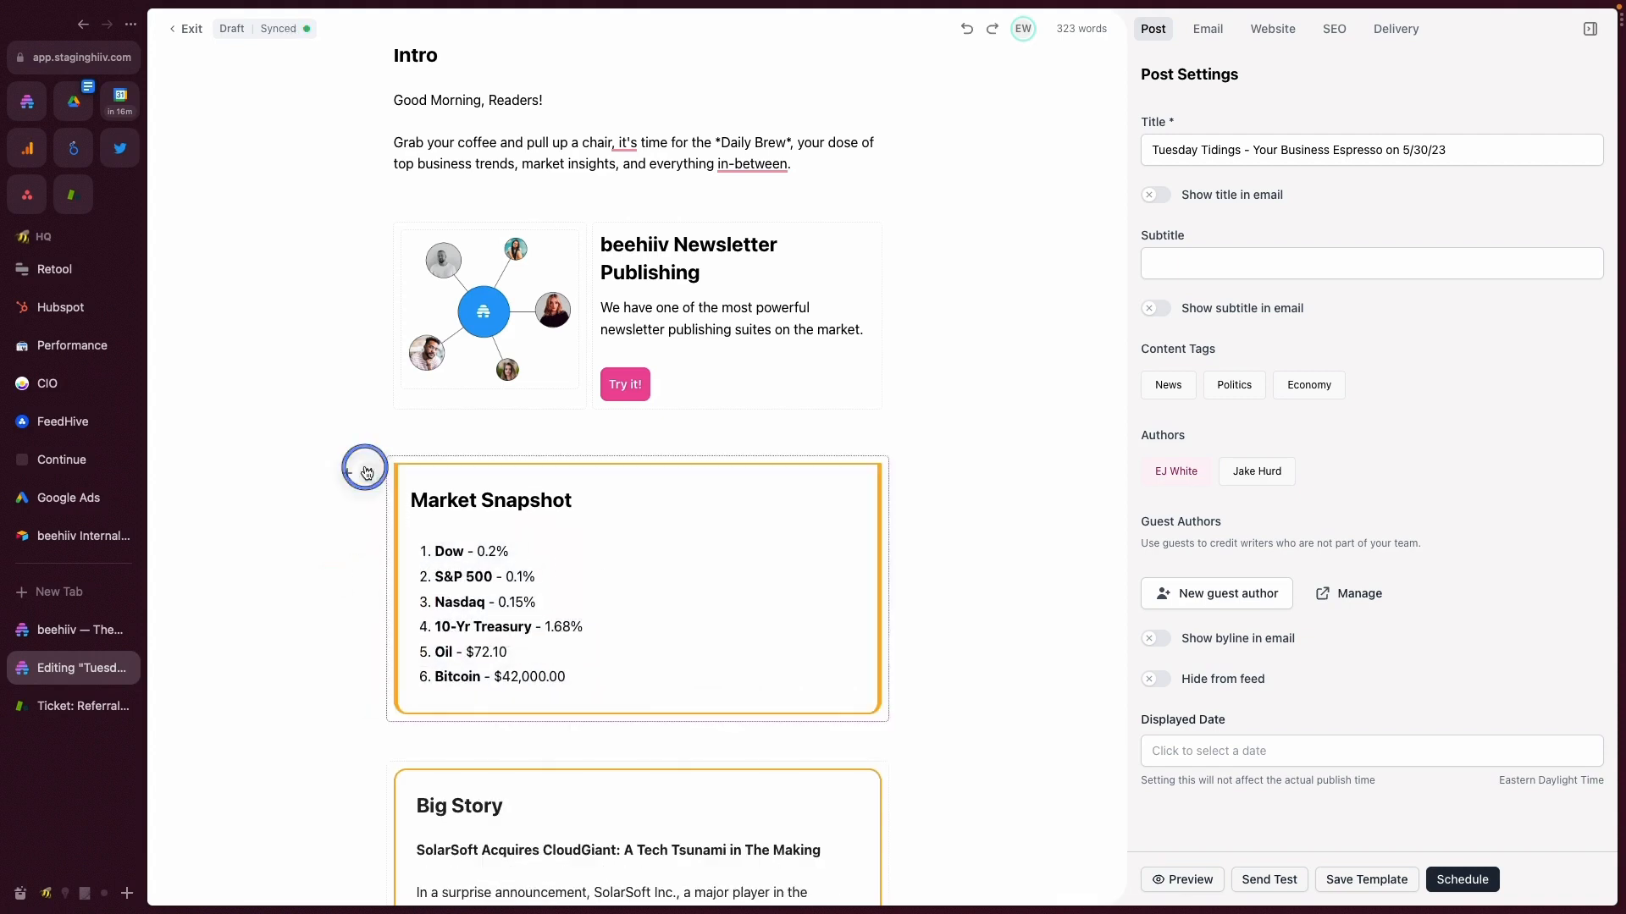
{"action": "left_click", "coordinate": [481, 549]}
{"action": "left_click", "coordinate": [481, 572]}
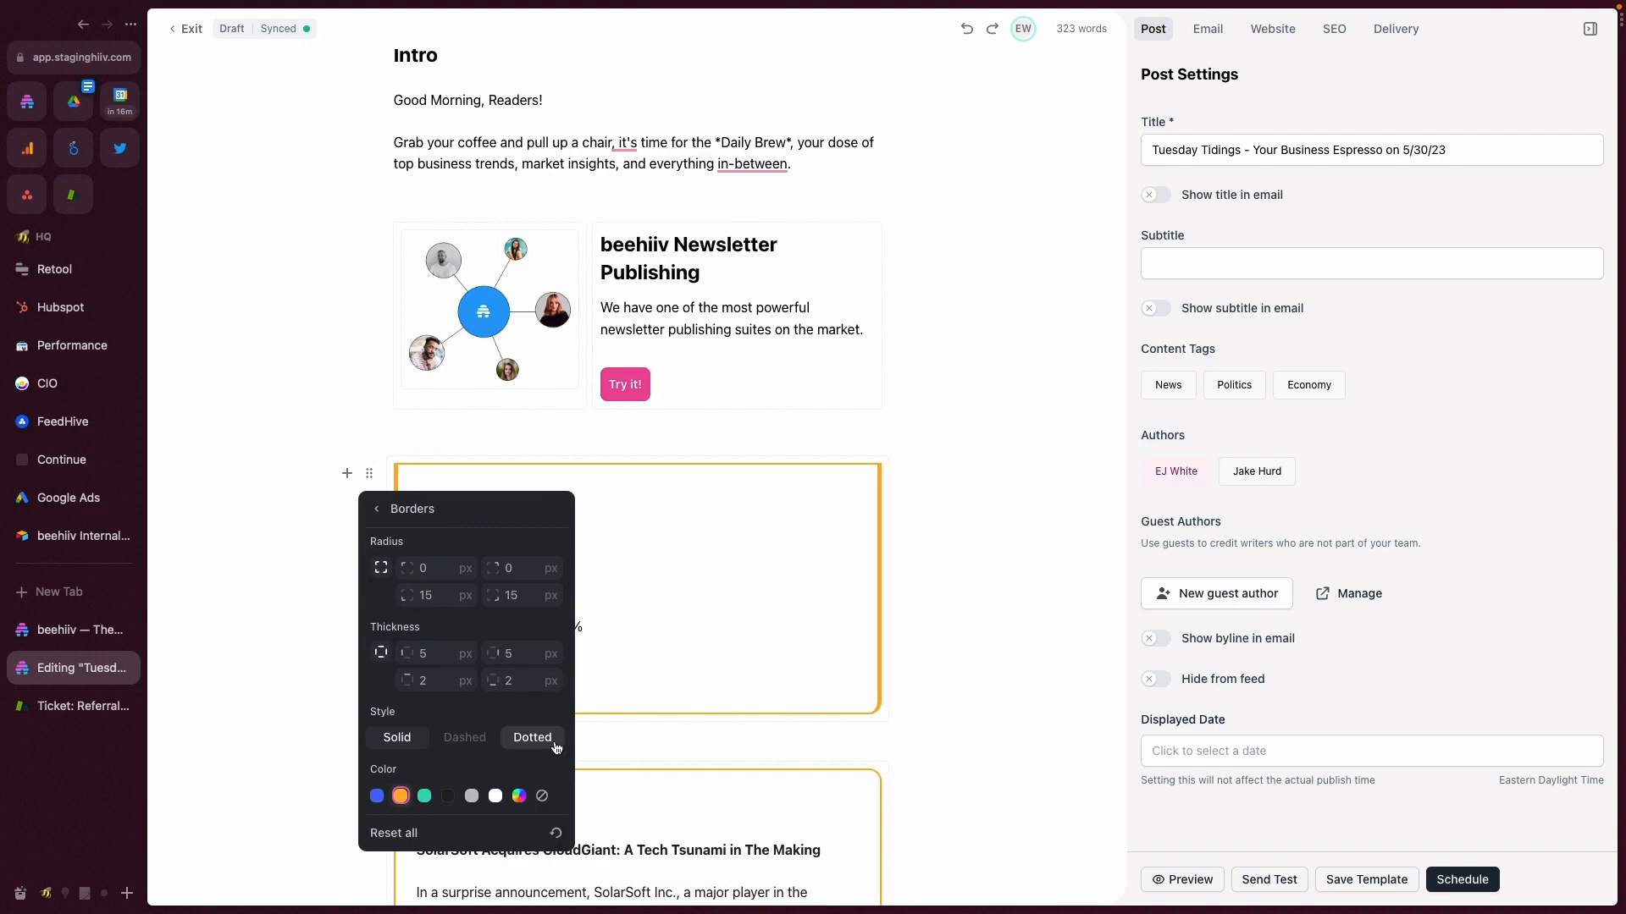
{"action": "left_click", "coordinate": [473, 739]}
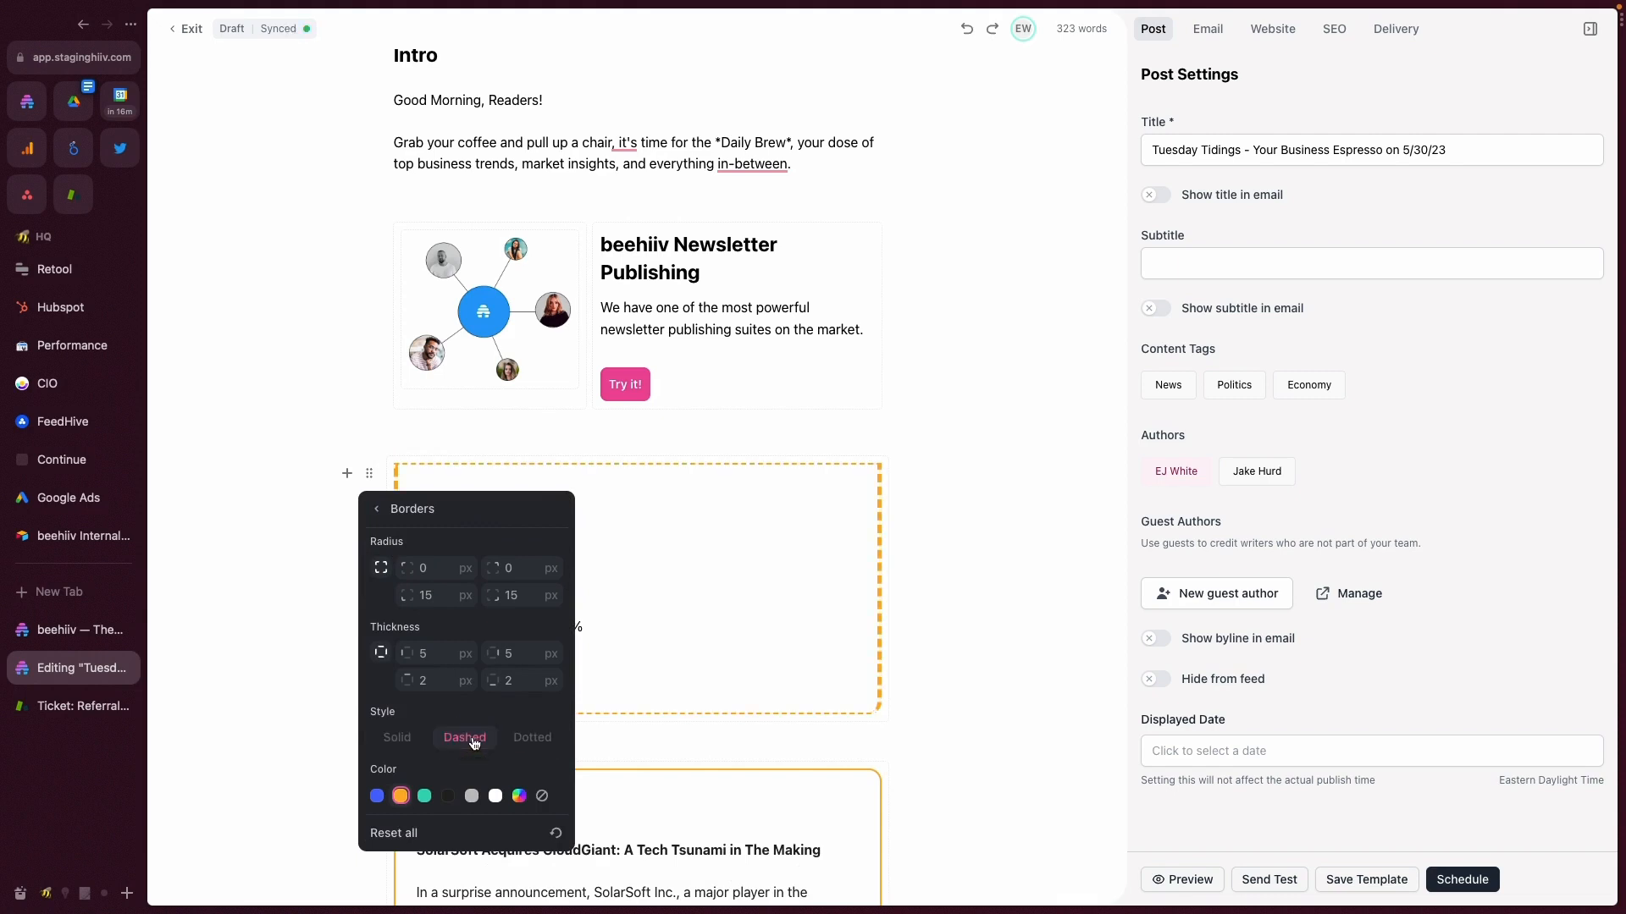
{"action": "left_click", "coordinate": [397, 738]}
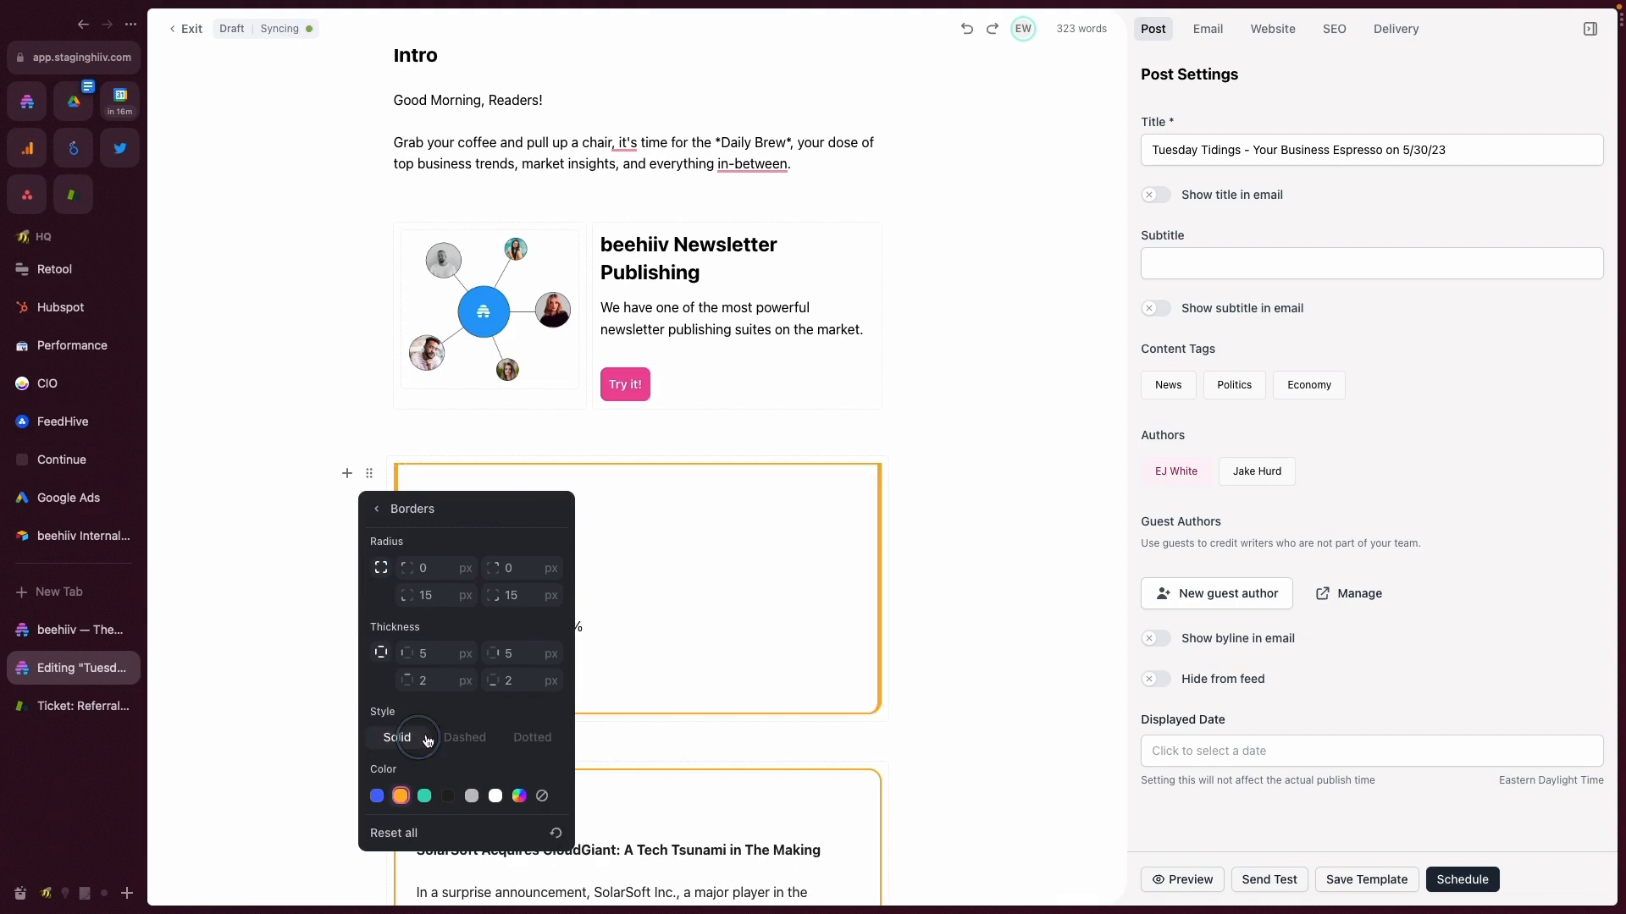
{"action": "left_click", "coordinate": [628, 735]}
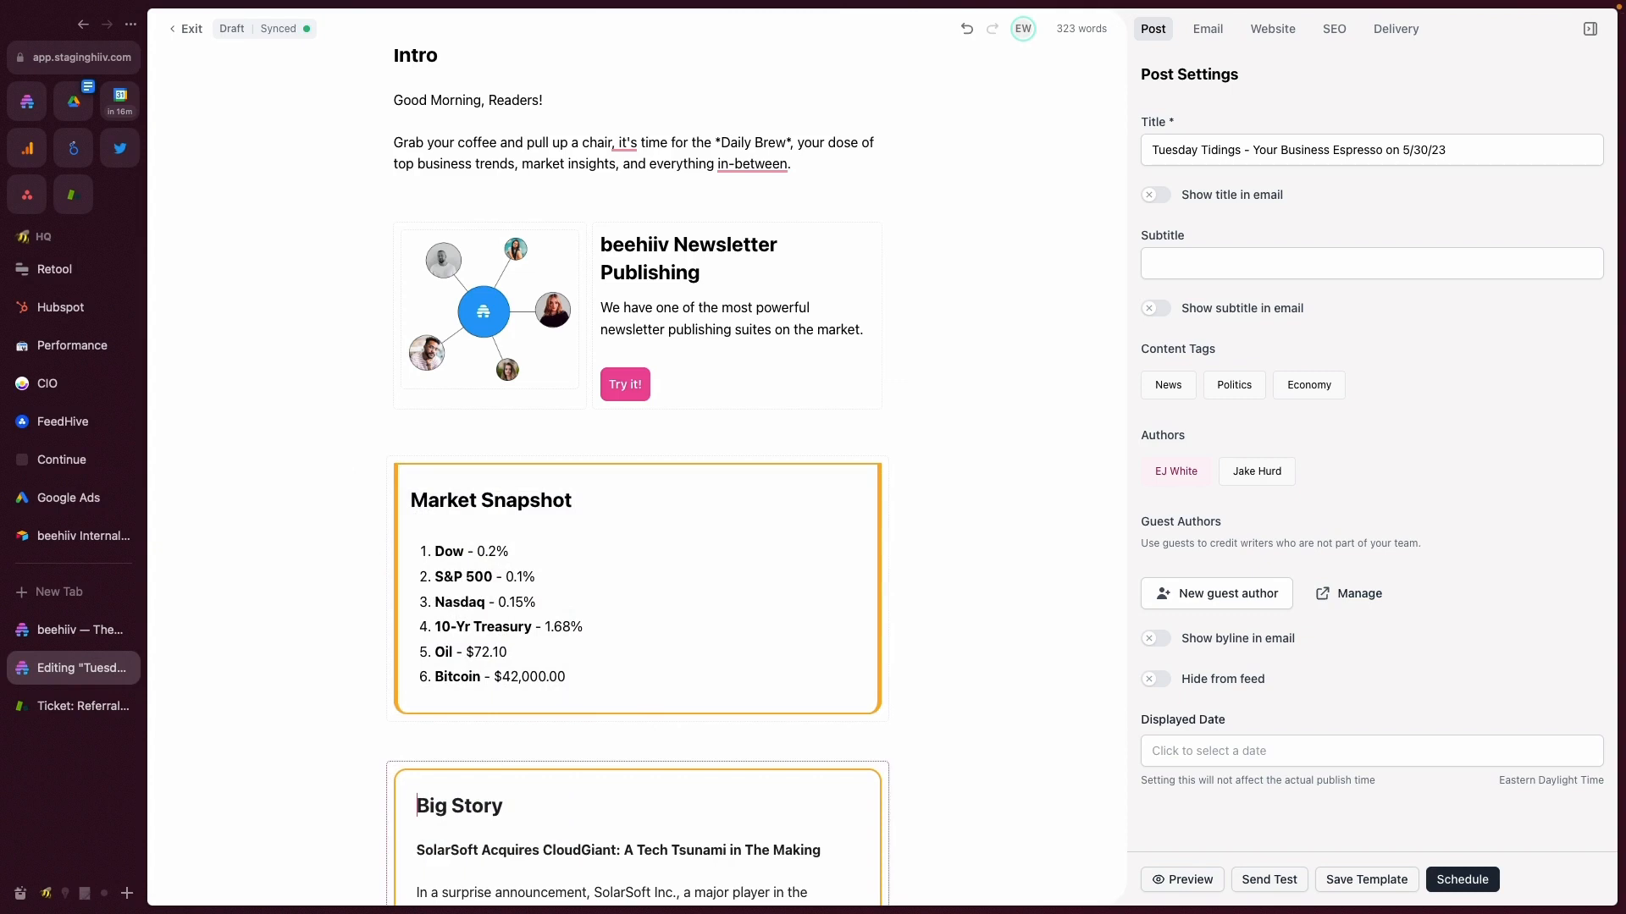